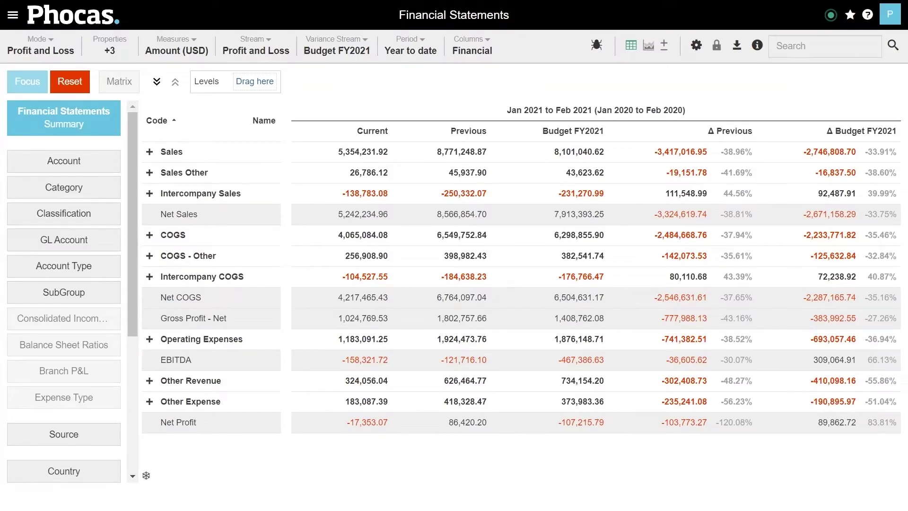
Step: Expand the Sales category in the profit and loss statement and open Budgets and Forecasts
click(150, 151)
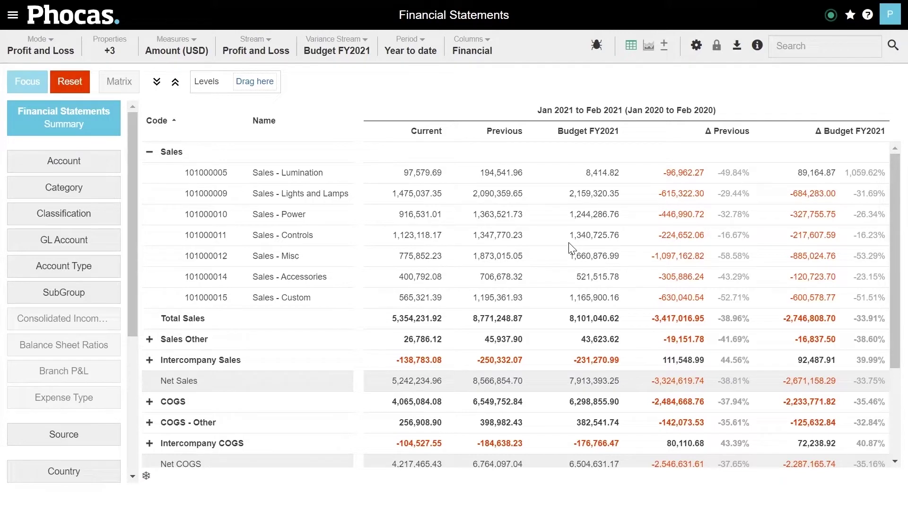
click(850, 16)
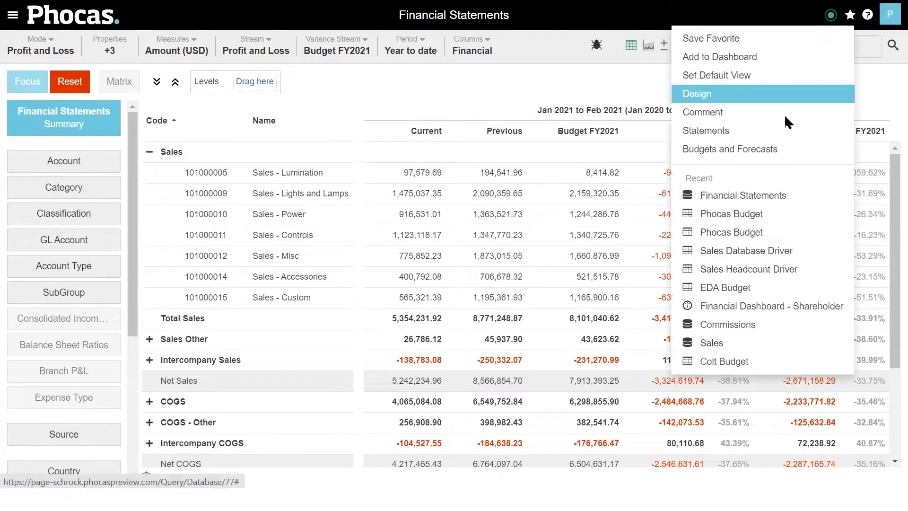
click(797, 148)
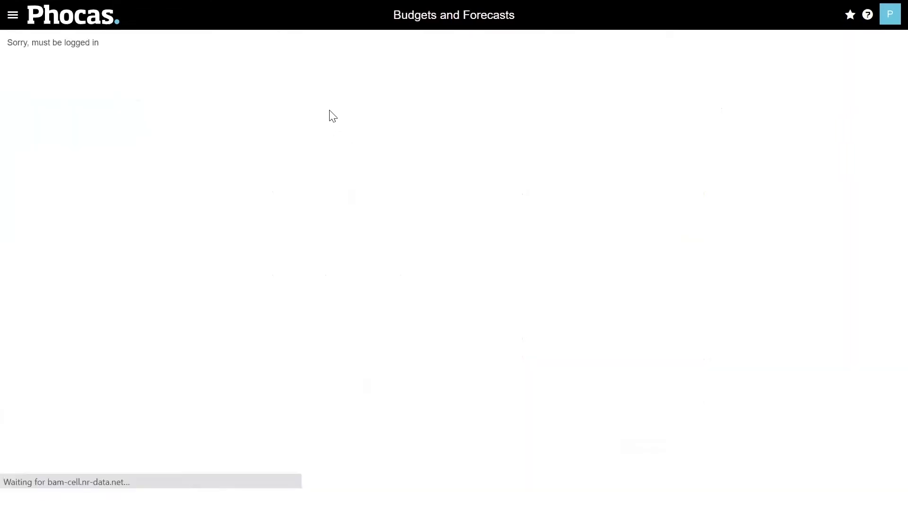
Step: Create a new workbook named "Phocas Budget" based on the Profit and Loss template
click(123, 54)
click(273, 206)
text(Phocas Budget)
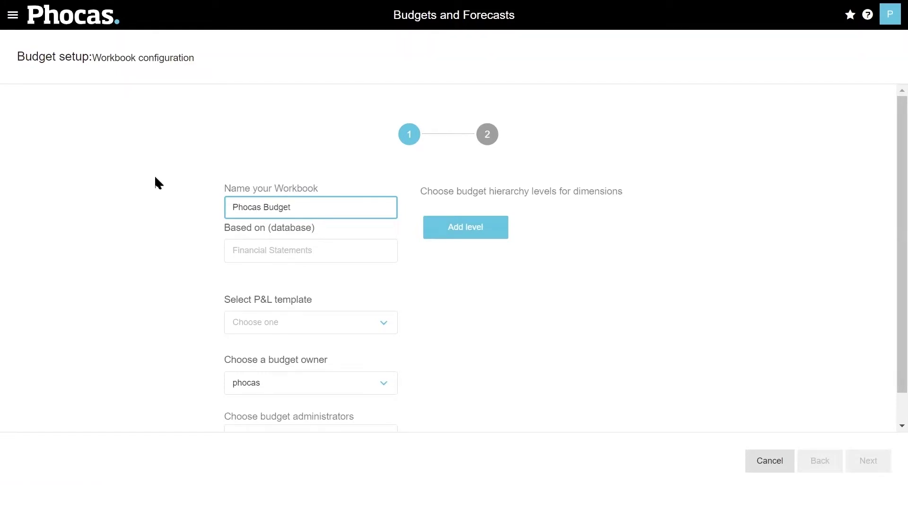
click(383, 324)
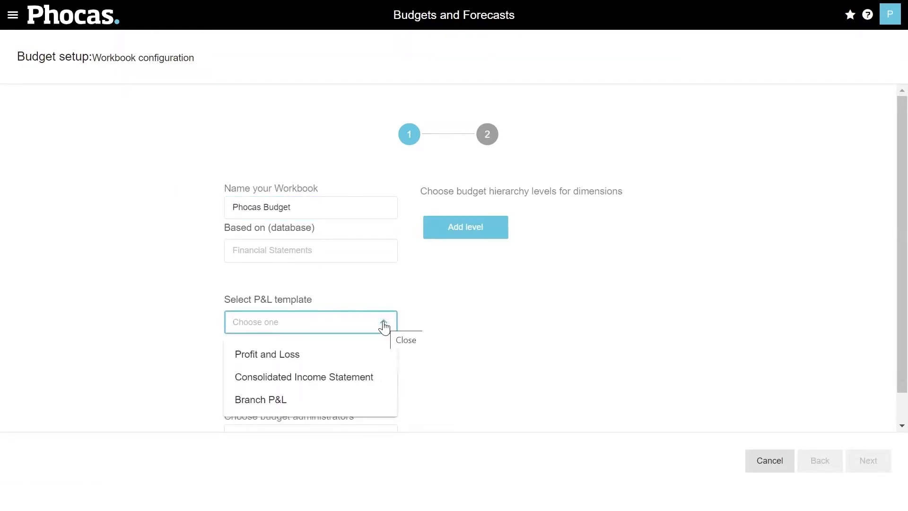
scroll(462, 314, down, 1)
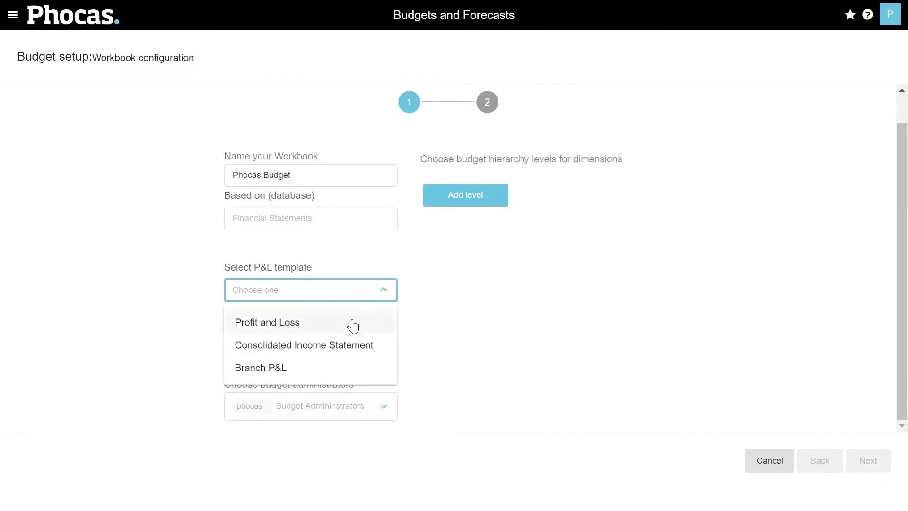
click(306, 323)
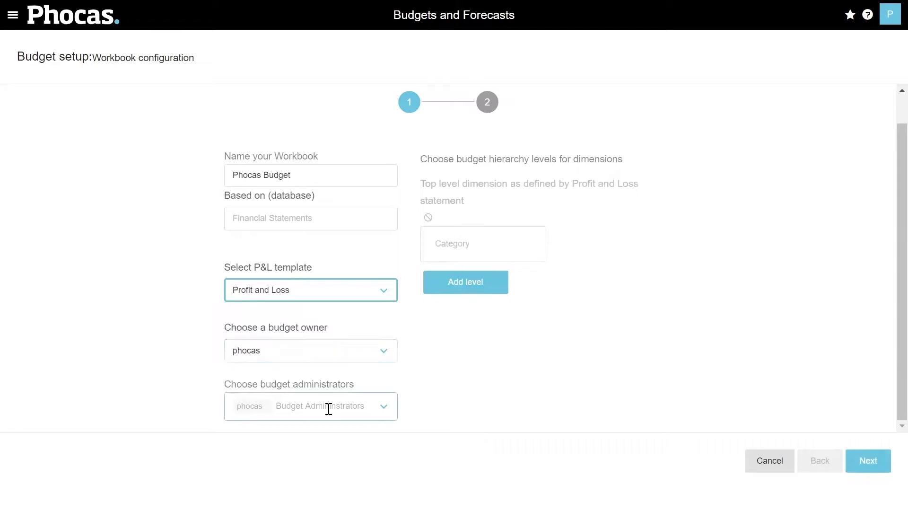
Step: Add SubGroup as the Level 1 budget hierarchy dimension and continue to the second setup stage
click(492, 284)
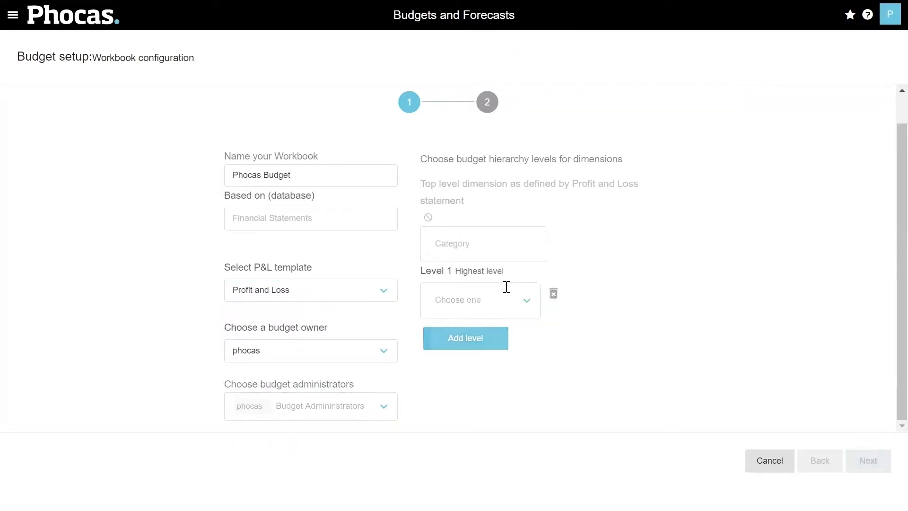
click(524, 310)
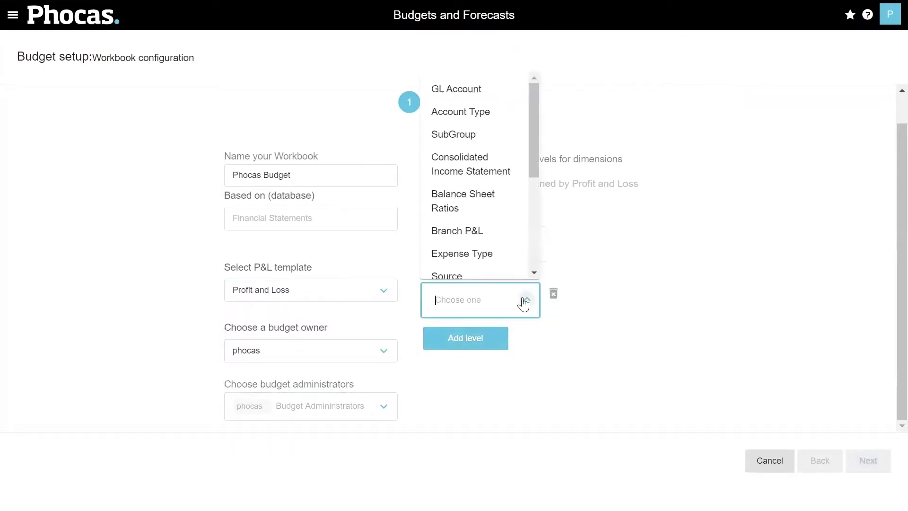
click(472, 135)
click(869, 461)
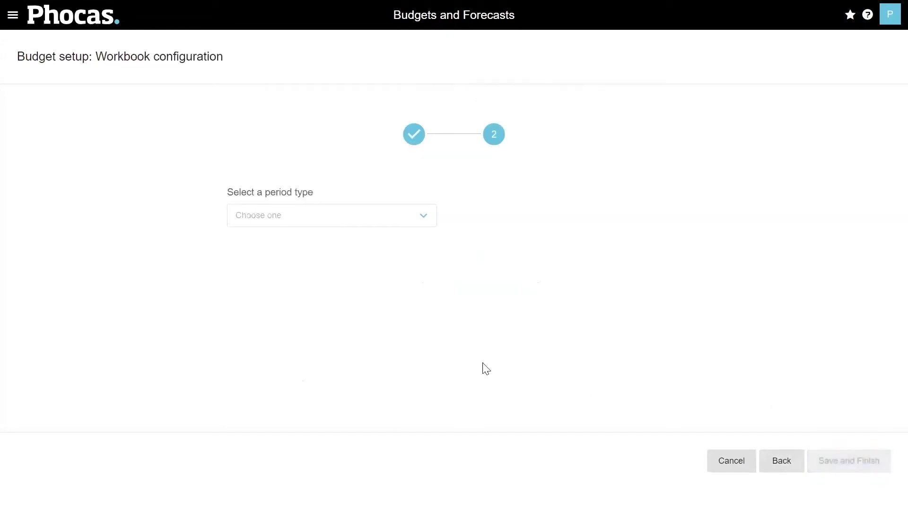
Step: Set the budget's period type to Month with a date range from January 2021 to December 2021
click(419, 224)
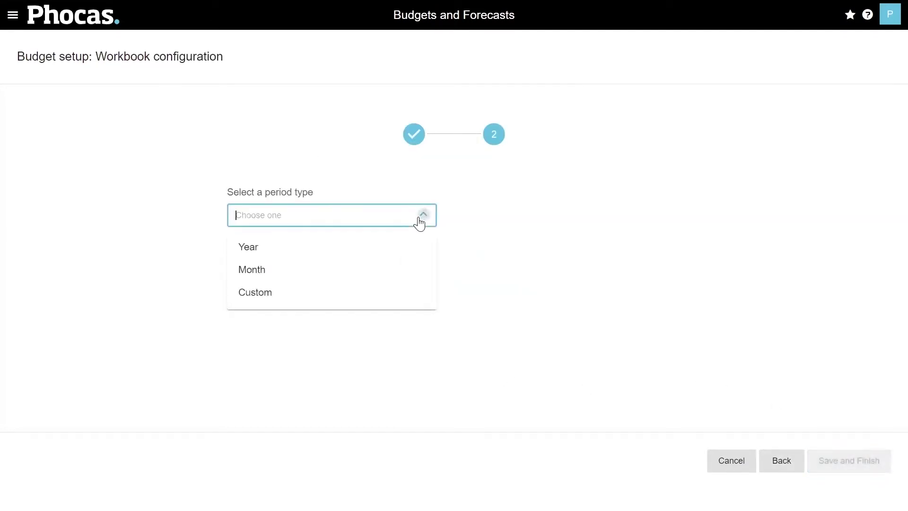
click(290, 274)
click(287, 295)
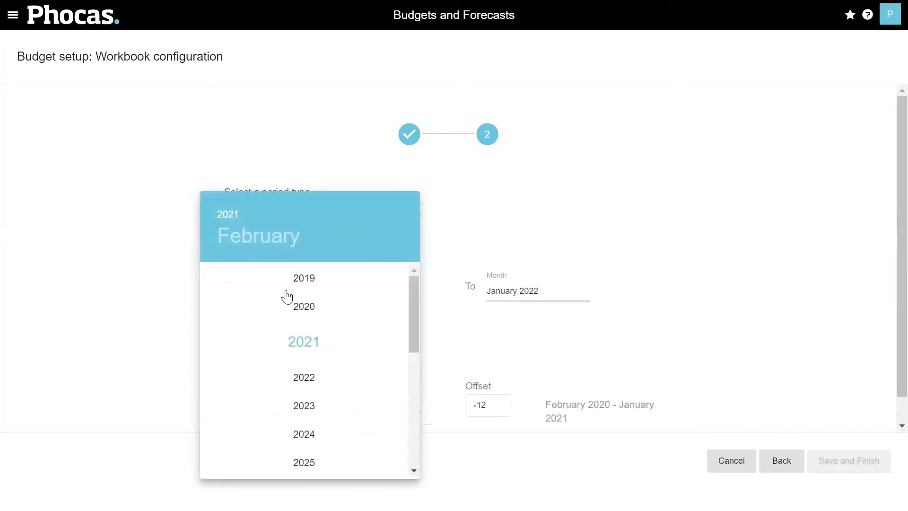
click(320, 344)
click(247, 292)
click(548, 291)
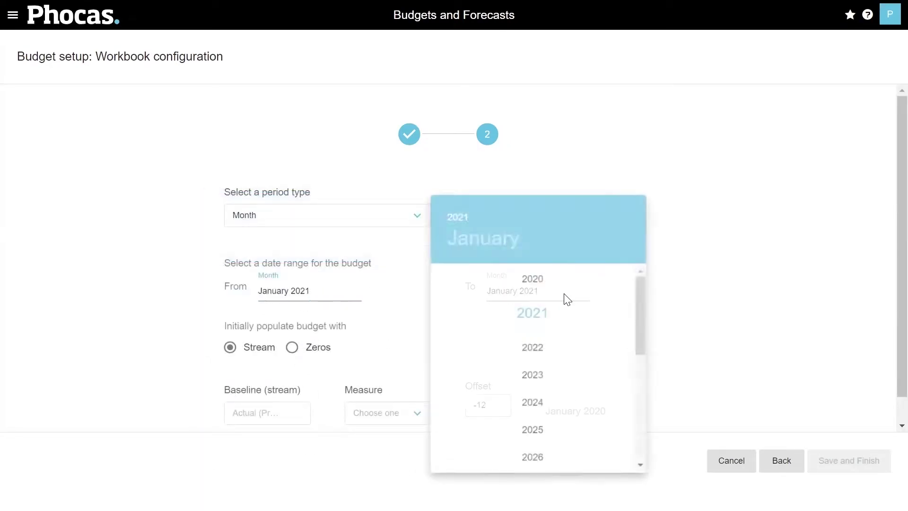
click(541, 312)
click(612, 451)
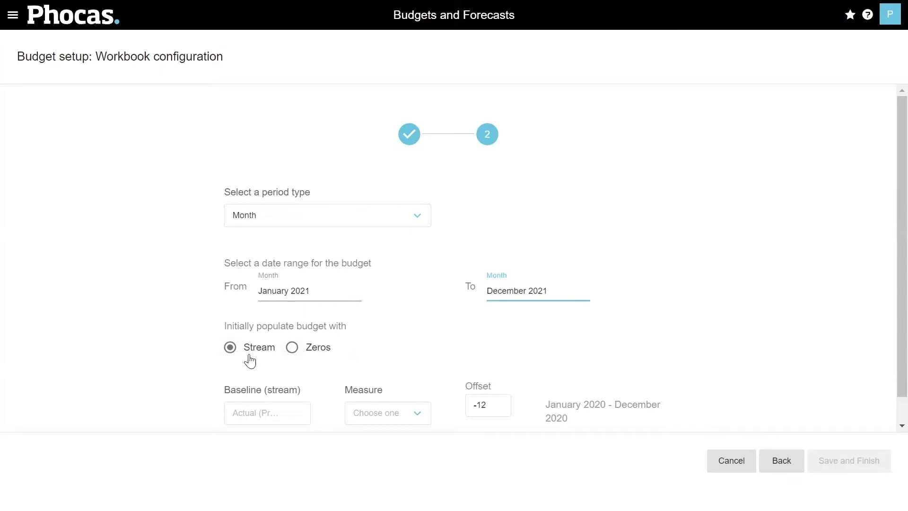
Step: Choose Amount (USD) as the baseline measure and finish the workbook setup
click(422, 419)
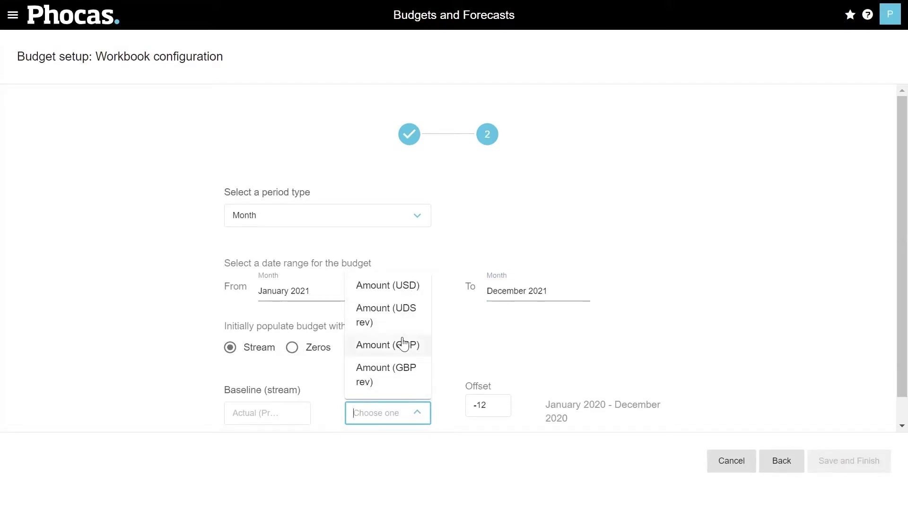
click(392, 288)
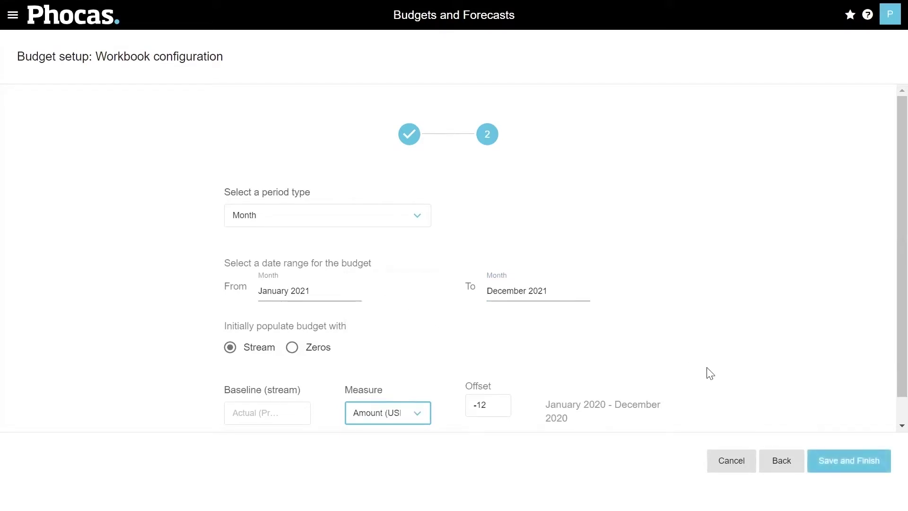
click(881, 462)
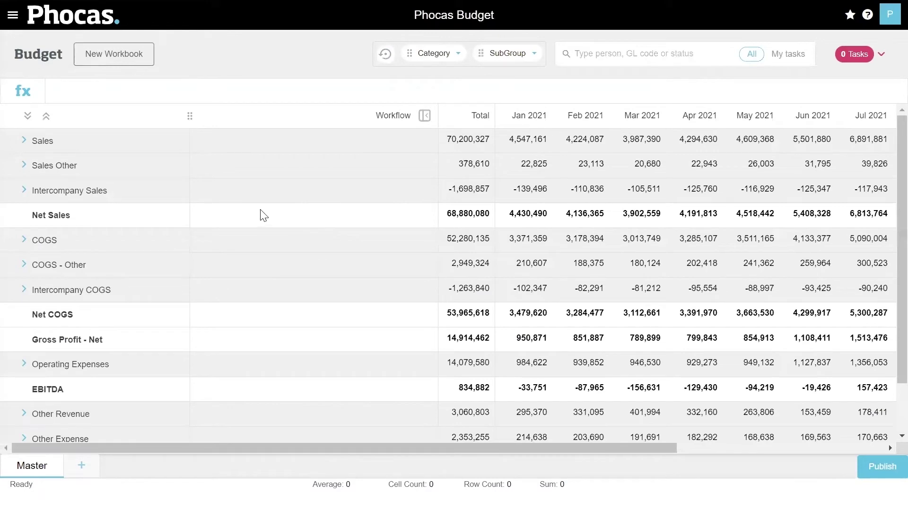
Step: Expand Sales and its Sales - Product subgroup down to the individual GL accounts
click(23, 141)
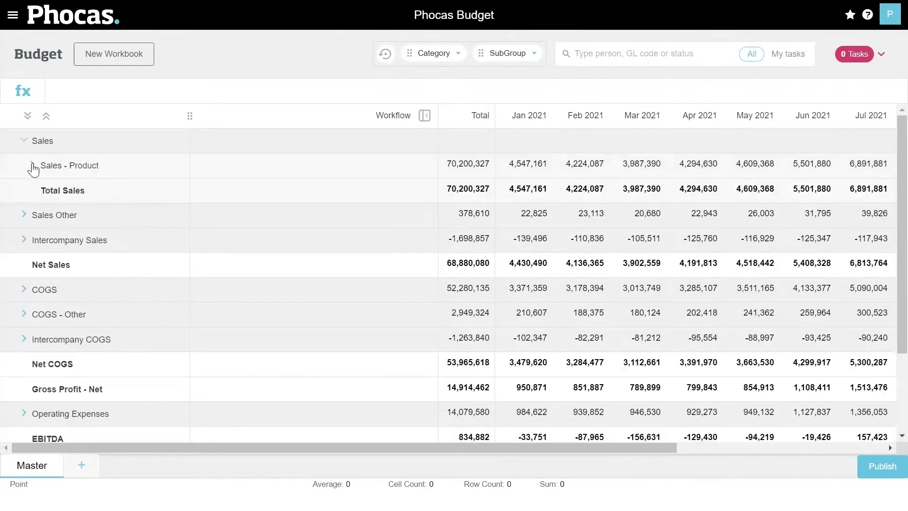
click(32, 165)
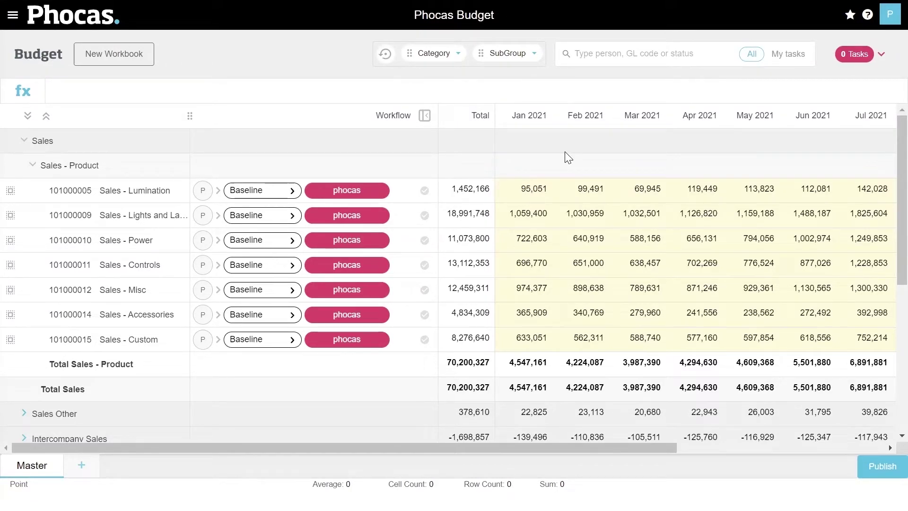
Step: Filter the budget by "util" and expand the Utilities subgroup to its accounts
click(603, 60)
text(util)
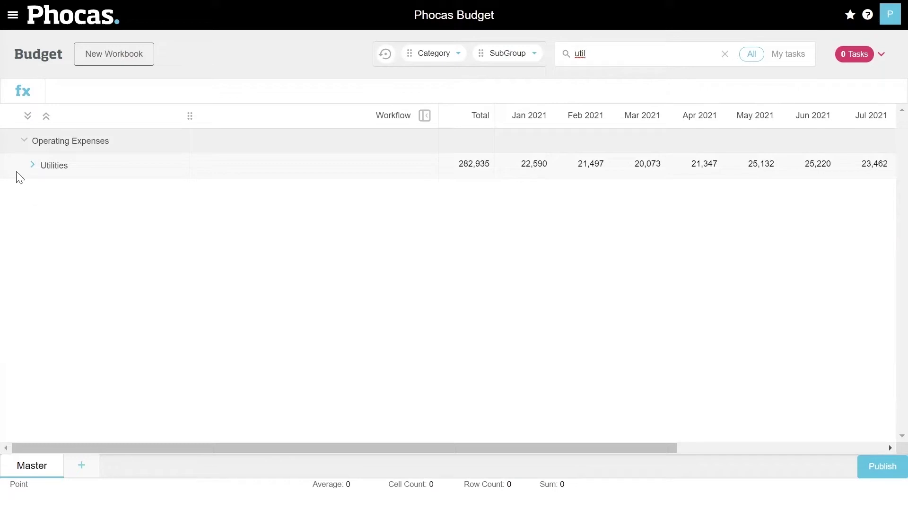
click(31, 166)
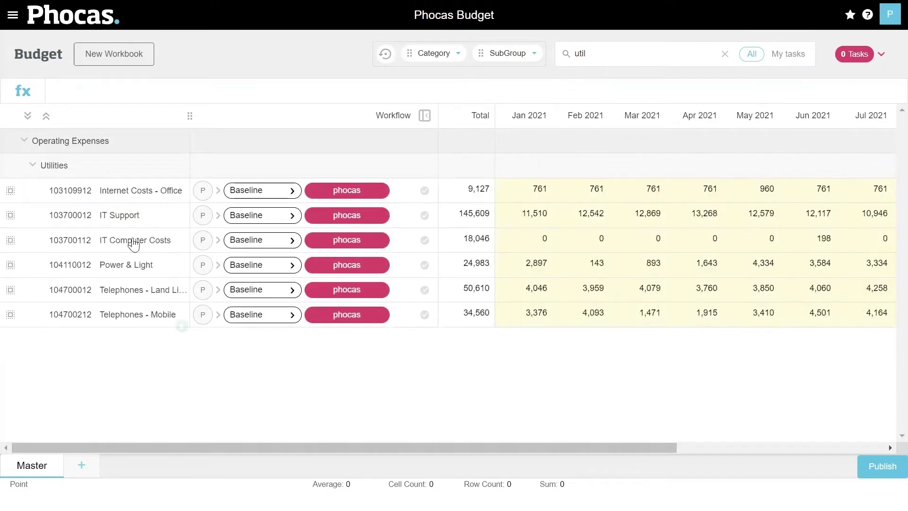
Step: Assign the two Telephones rows, landline and mobile, to IT Manager with the comment "Please budget", and clear the row selection
click(10, 290)
click(10, 314)
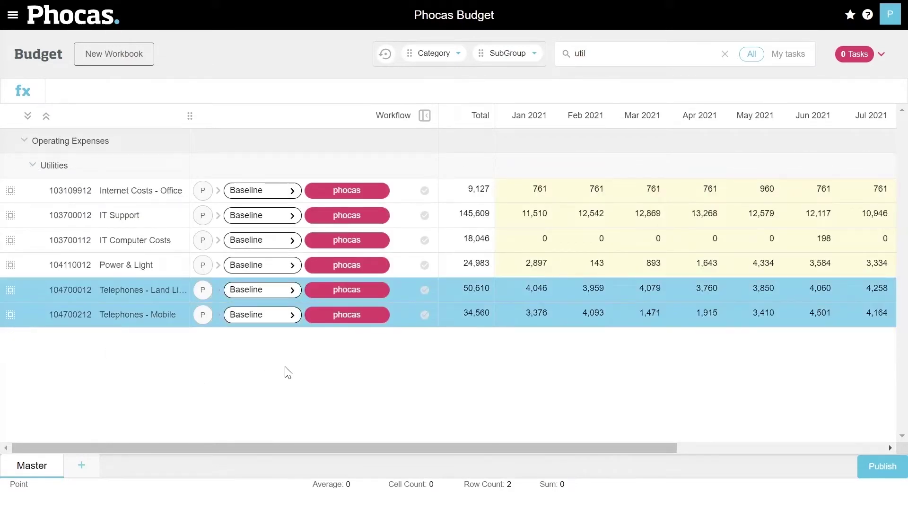
click(292, 289)
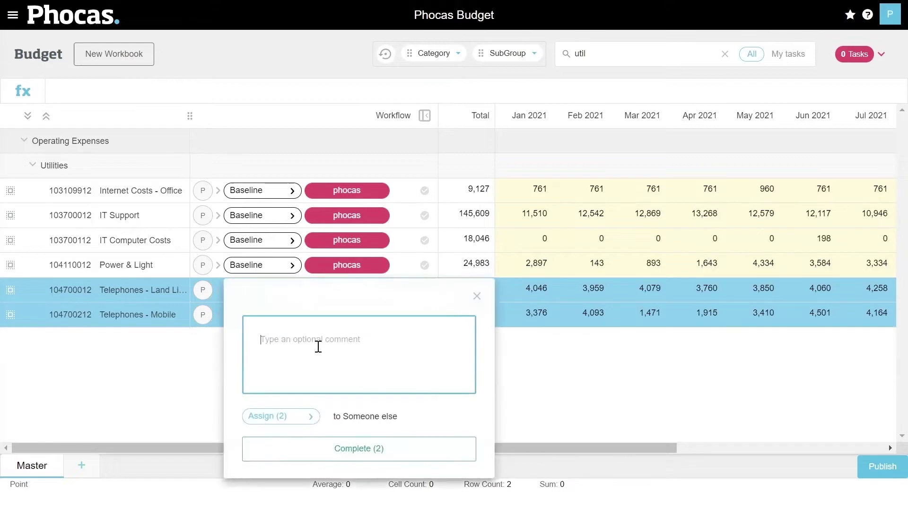
text(Please budget)
click(304, 413)
click(365, 415)
click(581, 426)
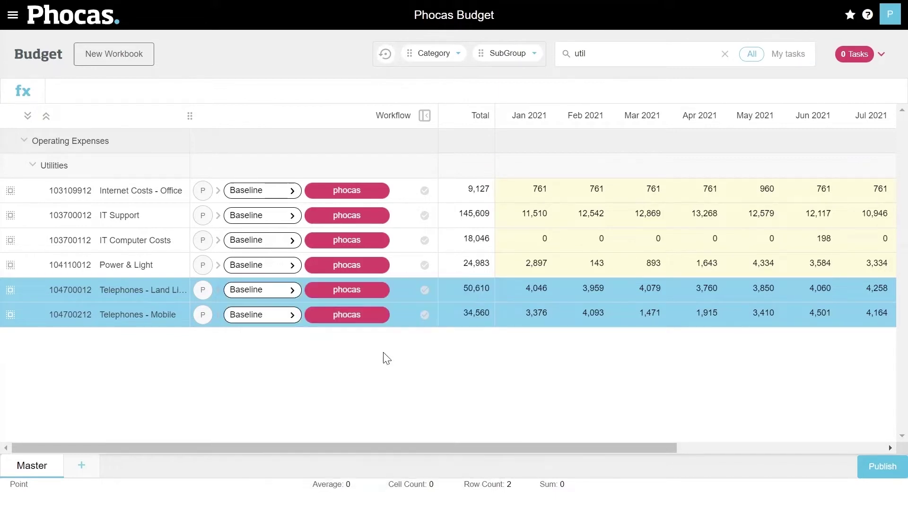
click(11, 289)
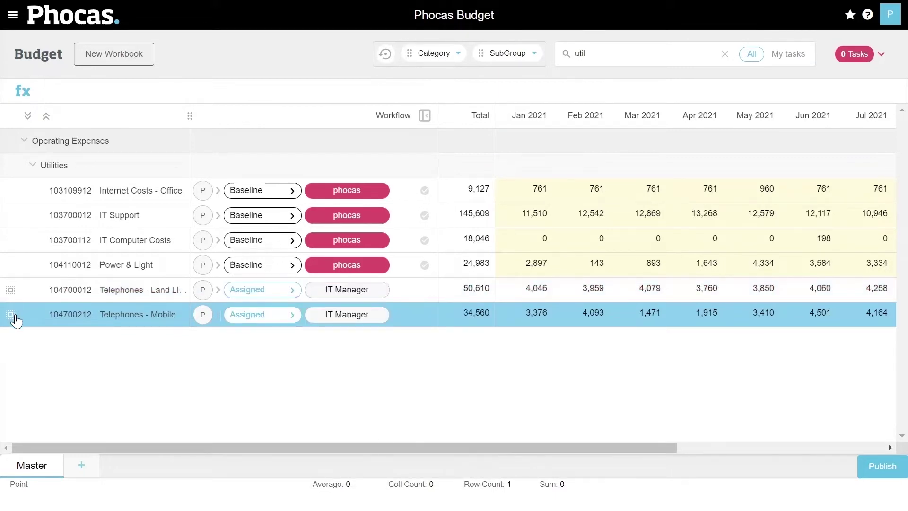
click(10, 315)
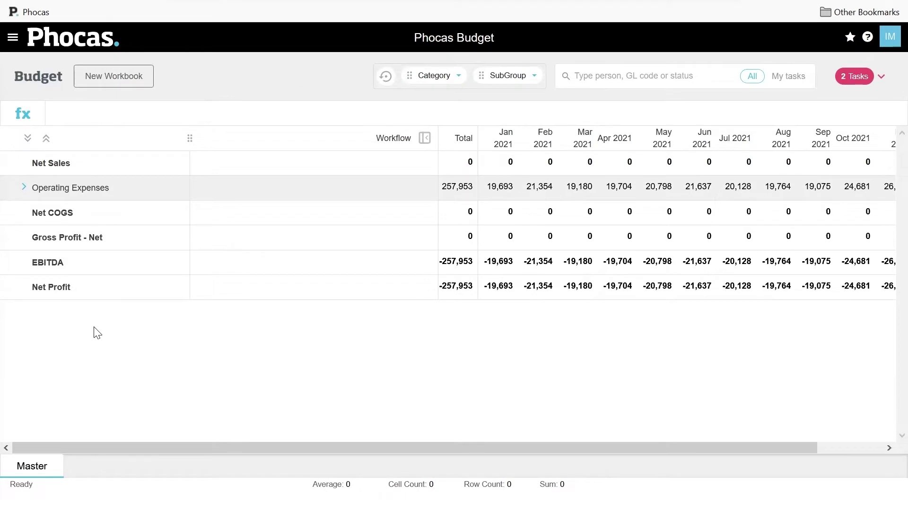
Step: Show only My tasks in the IT Manager's budget, with all rows expanded and the workflow details collapsed
click(28, 140)
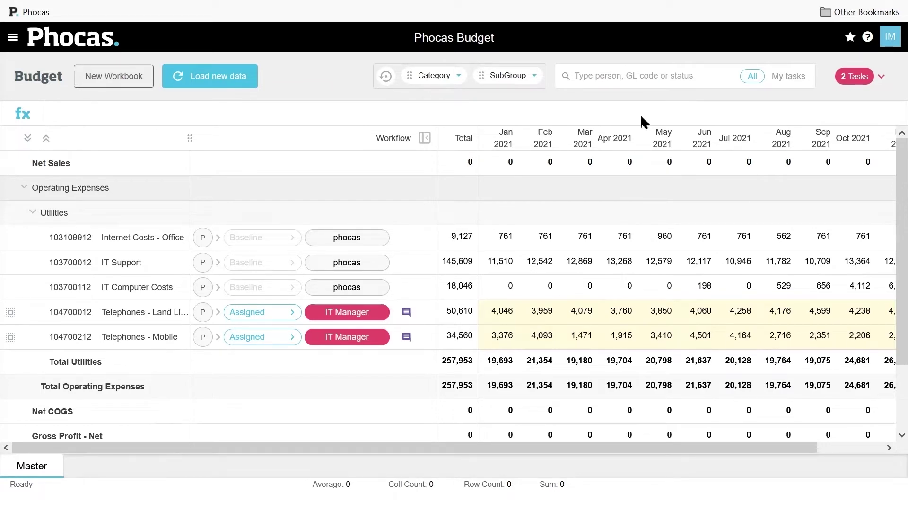
click(792, 80)
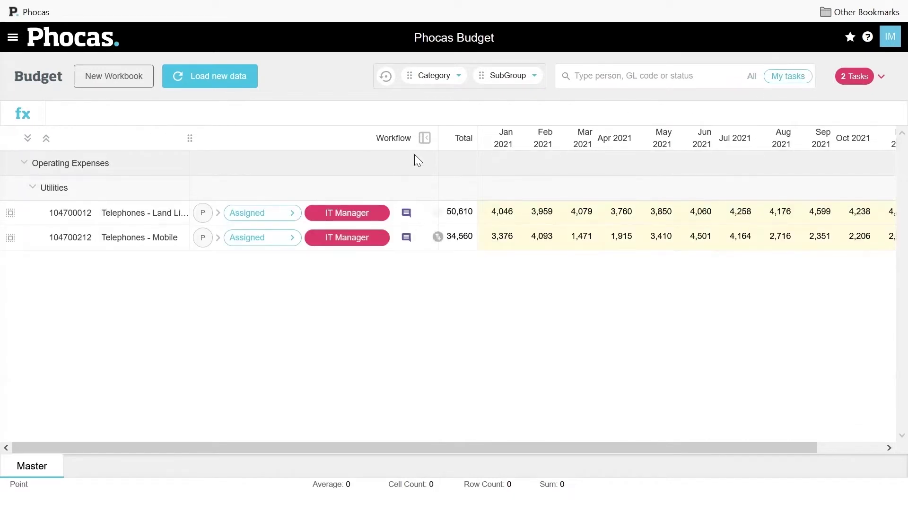
click(425, 137)
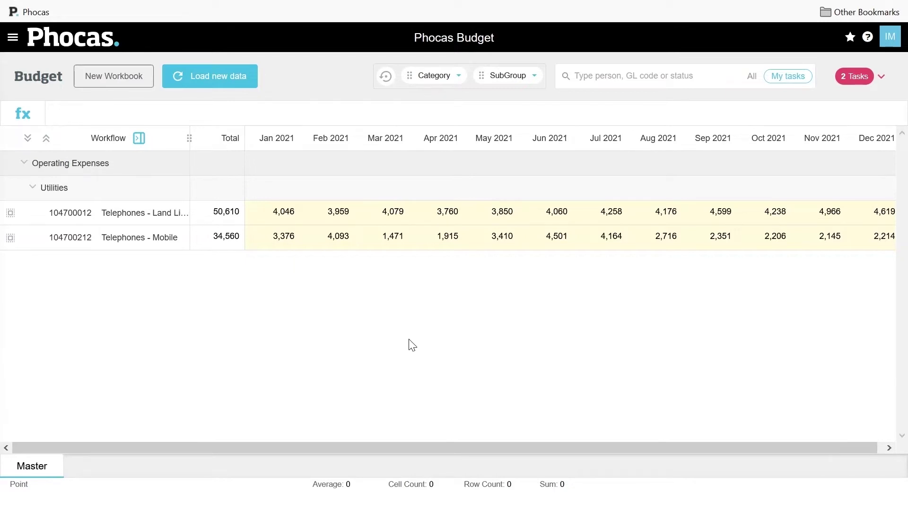
Step: Set the landline telephone budget for January 2021 to 4,000 and fill that value across through December 2021
click(284, 216)
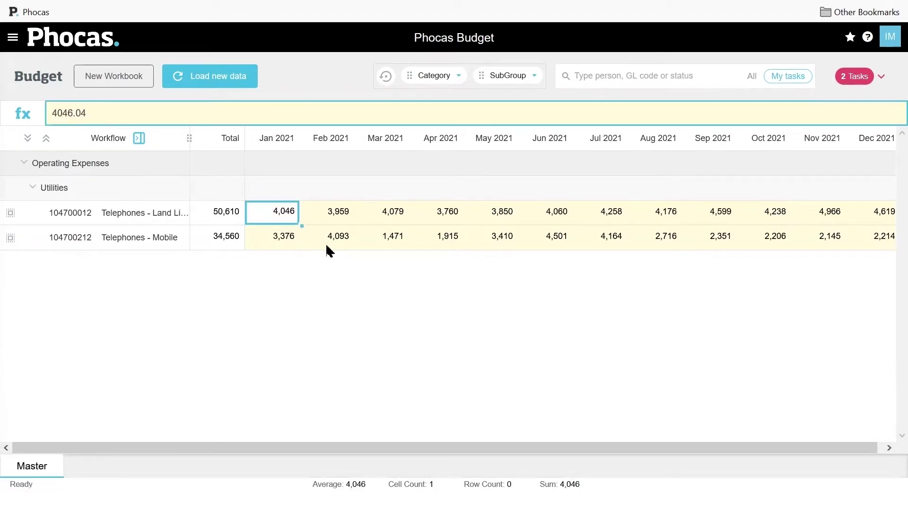
text(4,000)
key(Return)
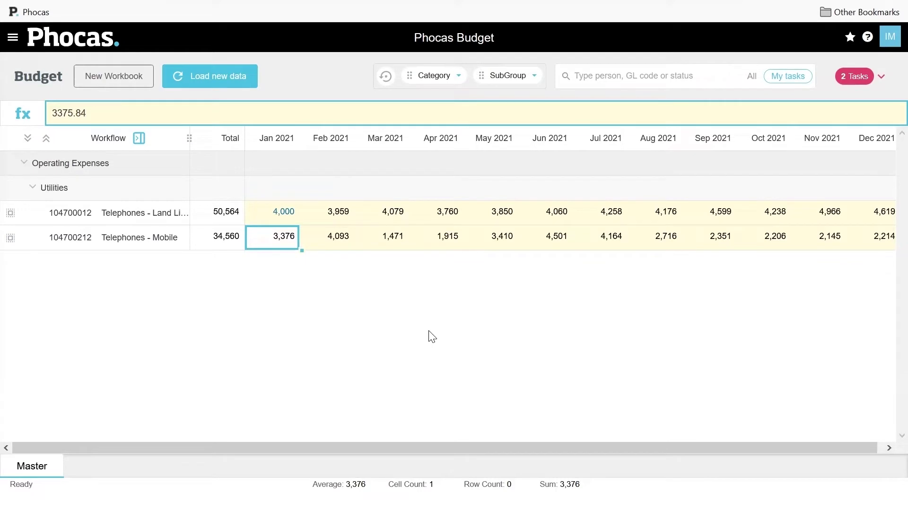
click(284, 211)
drag(299, 223, 869, 225)
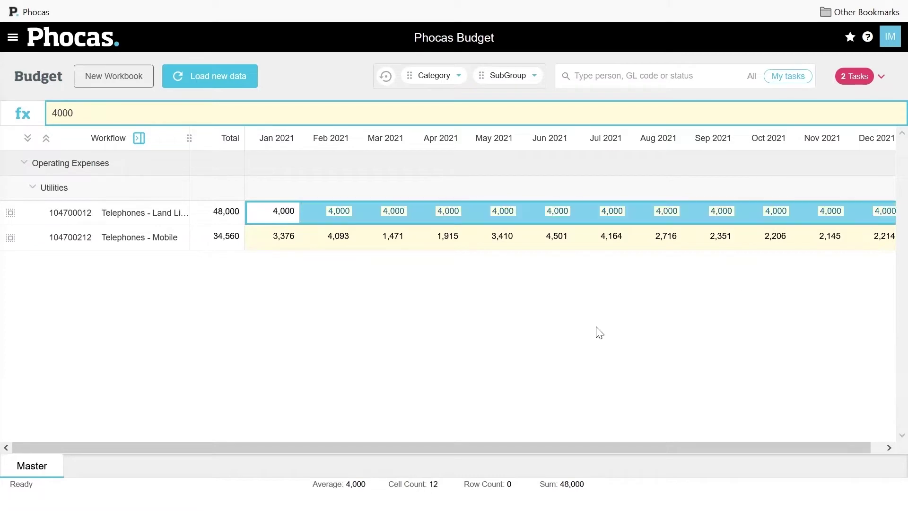
click(531, 241)
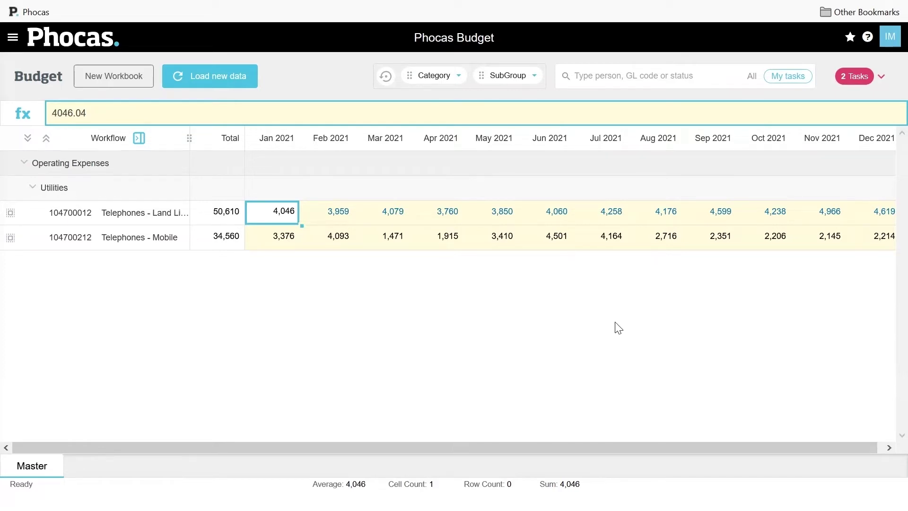
Step: Spread a total of 50,000 evenly across the months of the landline telephone row
click(216, 220)
right_click(218, 217)
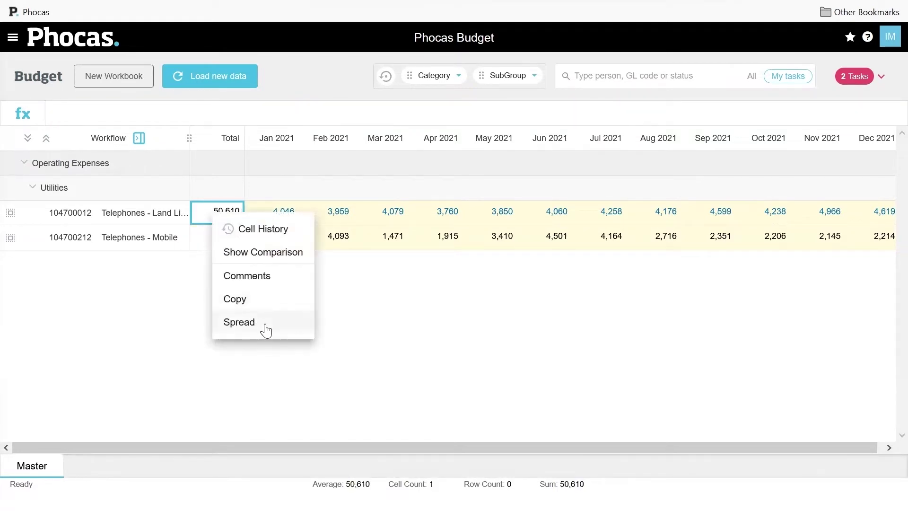
click(264, 327)
drag(346, 256, 197, 260)
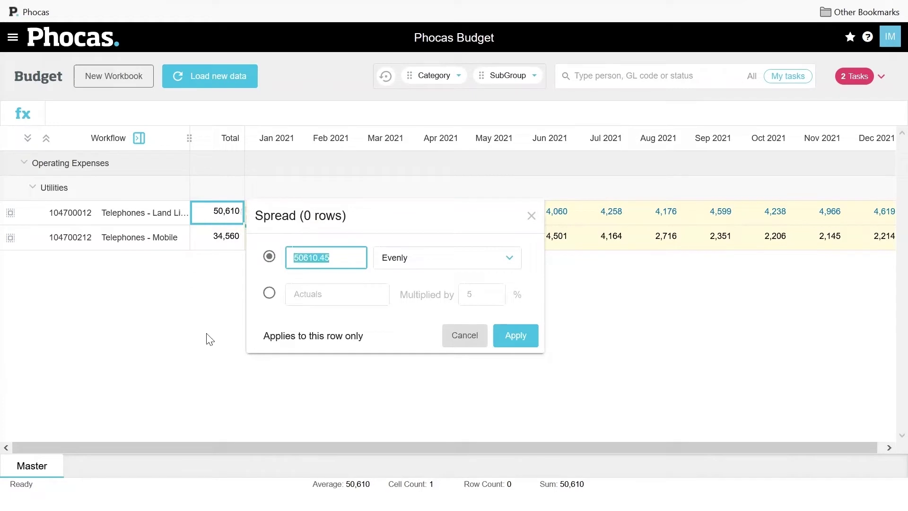
text(50000)
click(269, 294)
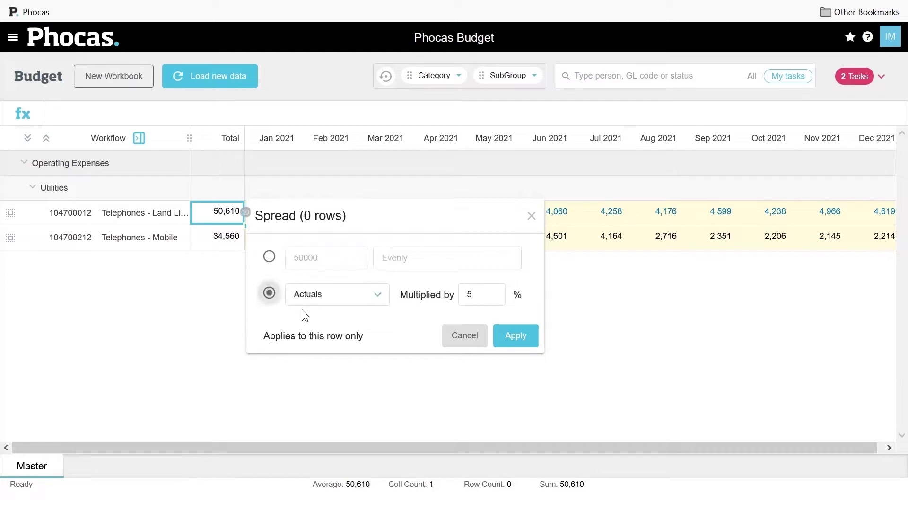
click(479, 297)
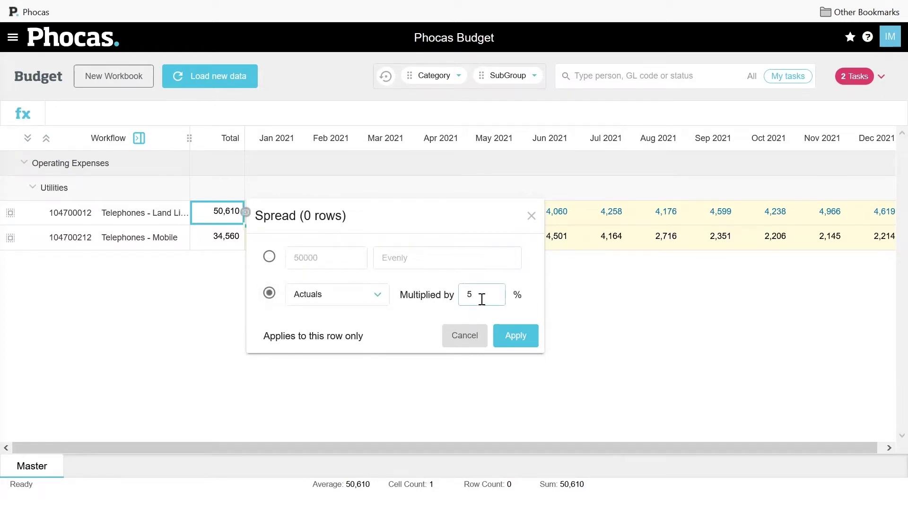
click(269, 256)
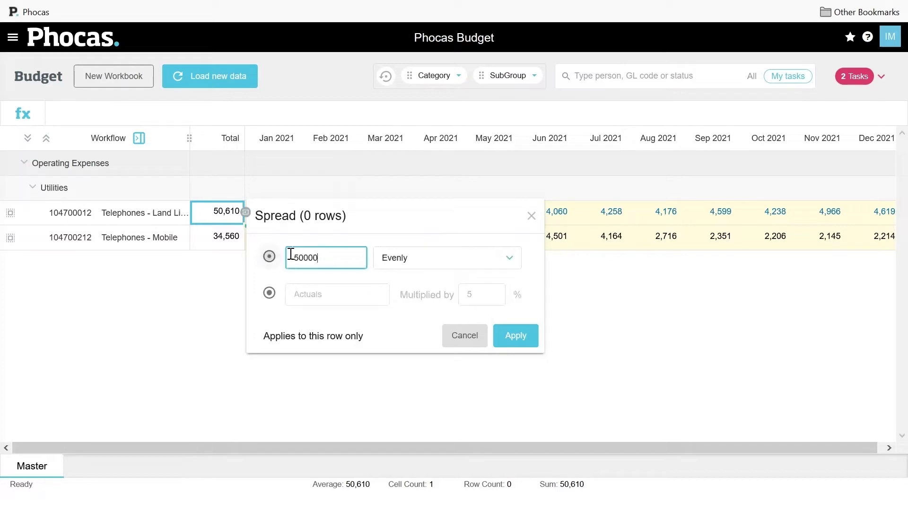
click(419, 264)
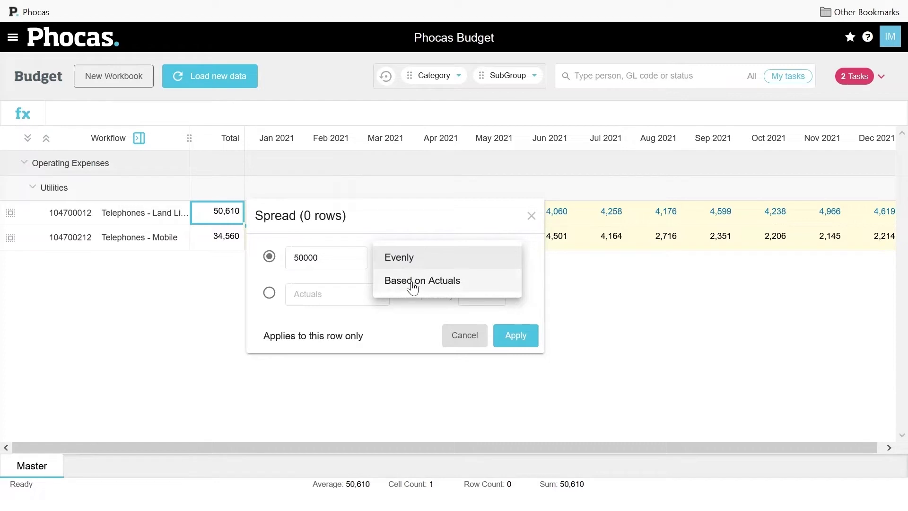
click(424, 262)
click(514, 336)
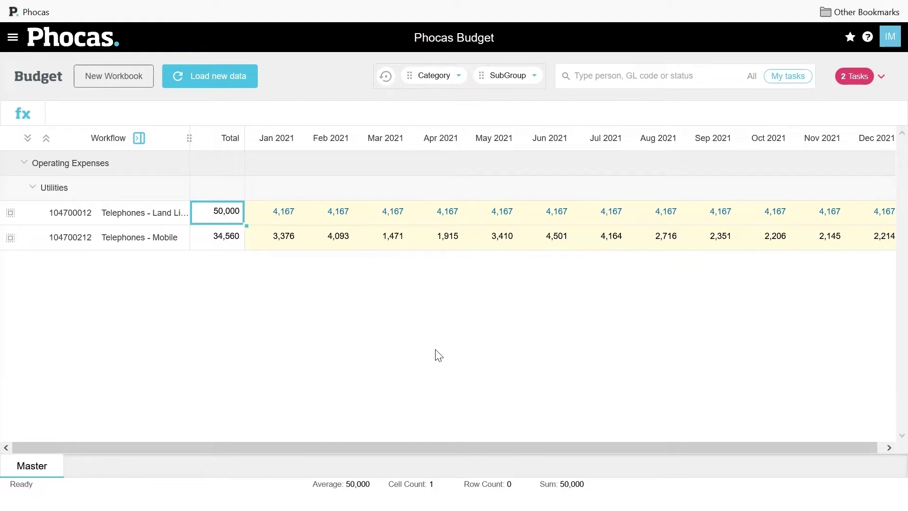
Step: Add two lines titled Phone Plans and Headsets under the Telephones - Mobile account
click(180, 252)
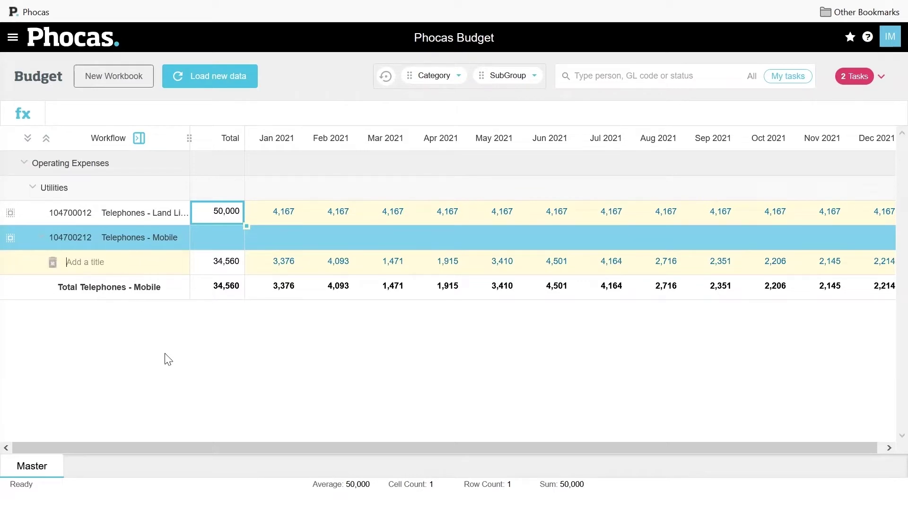
text(Phone)
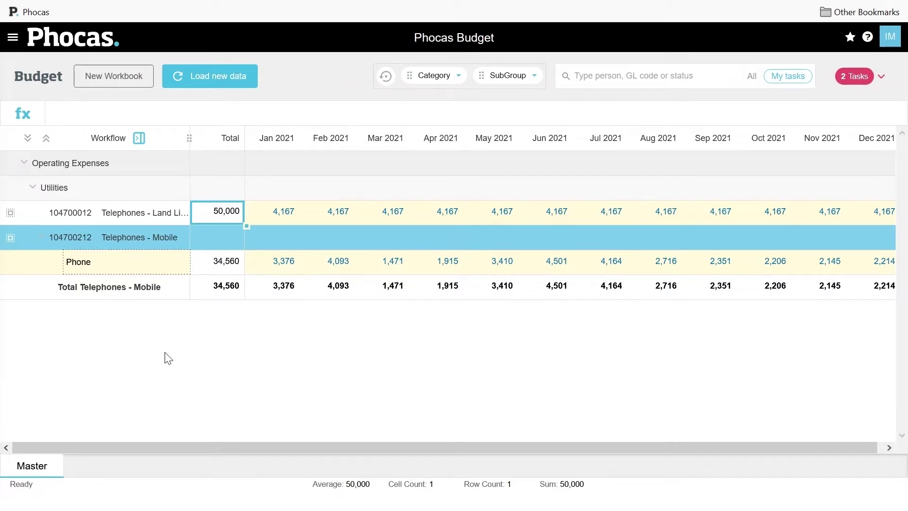
text( Plans)
click(189, 300)
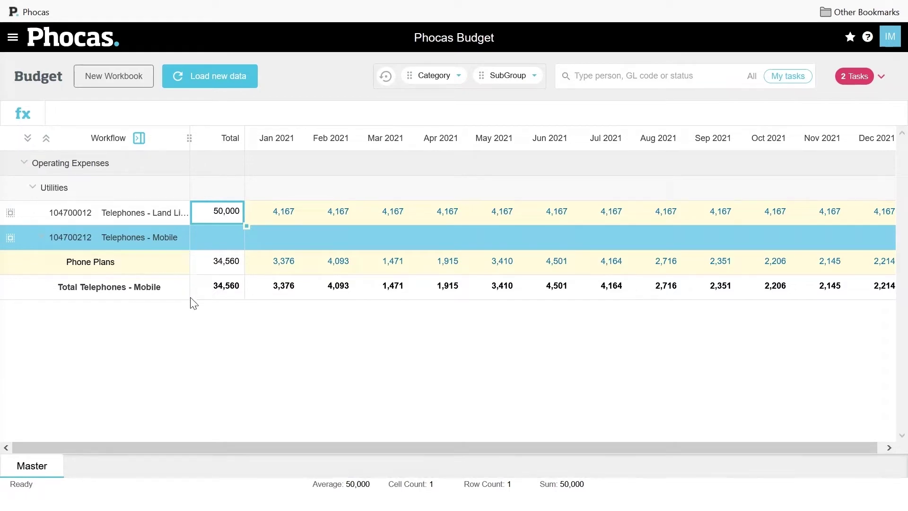
click(181, 249)
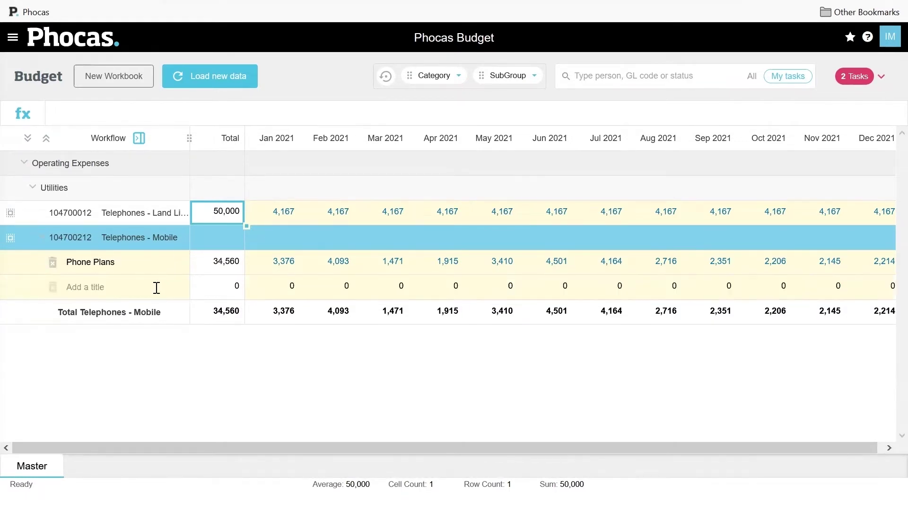
text(Headsets)
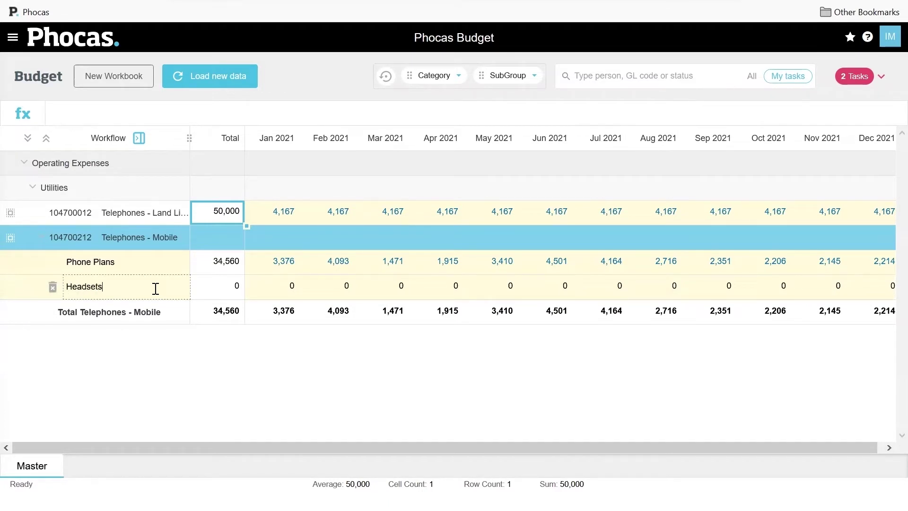
key(Tab)
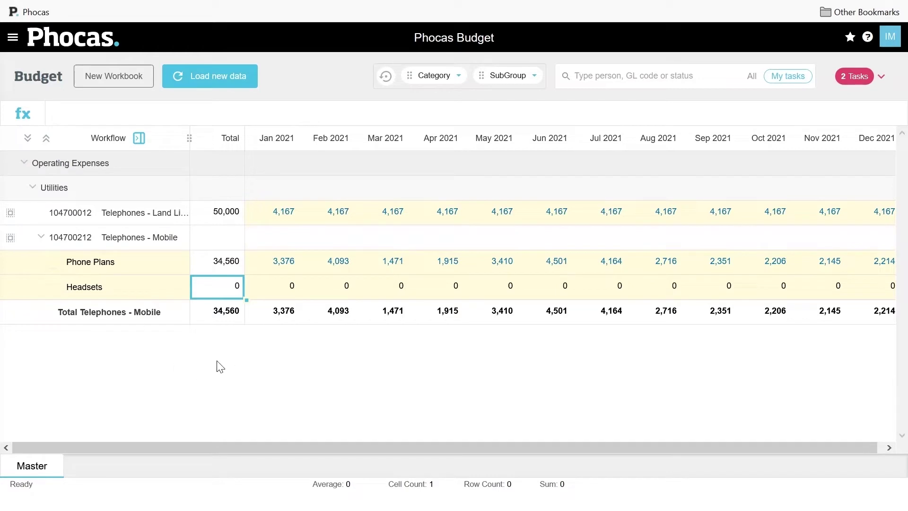
Step: Set the Phone Plans budget for January 2021 to 4,000 and copy it forward through December 2021
click(287, 264)
text(4,000)
key(Return)
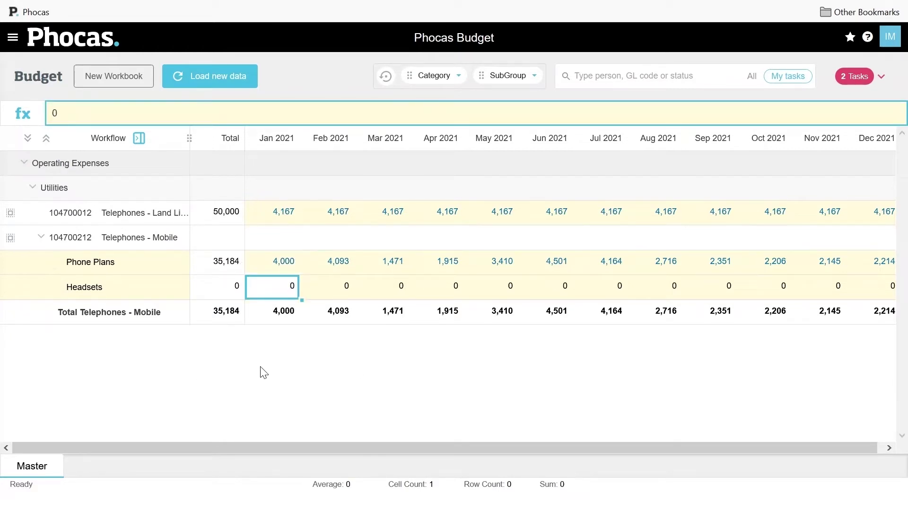
click(277, 263)
right_click(279, 264)
click(367, 407)
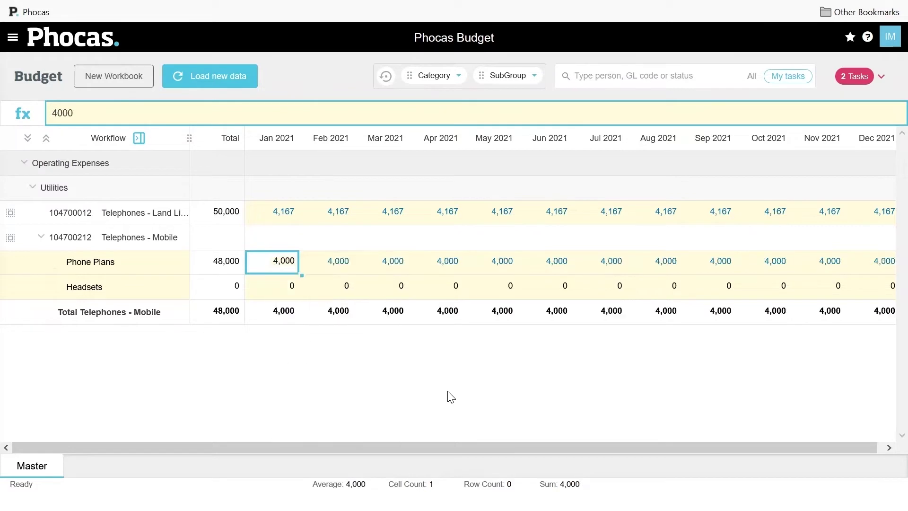
Step: Set the Phone Plans budget for April 2021 to 5,000 and copy it forward through December 2021
click(444, 262)
text(5,000)
key(Return)
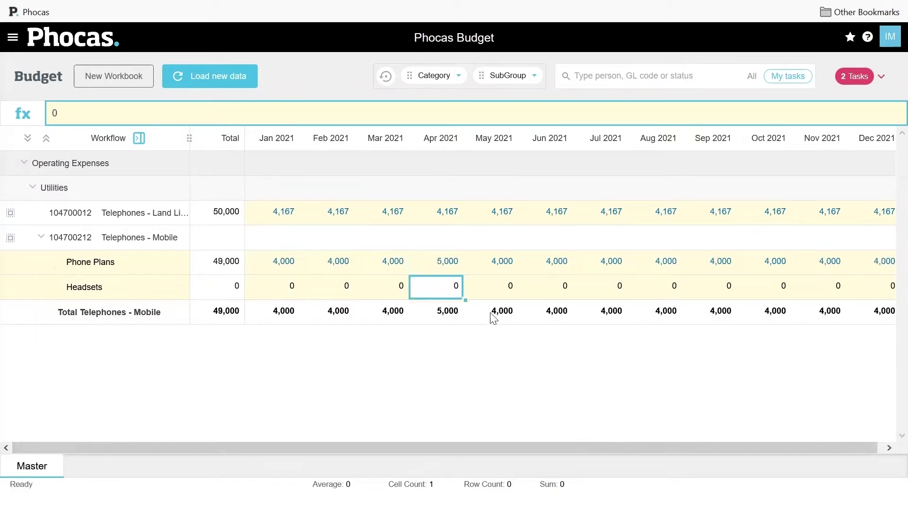
click(450, 263)
right_click(450, 263)
click(520, 416)
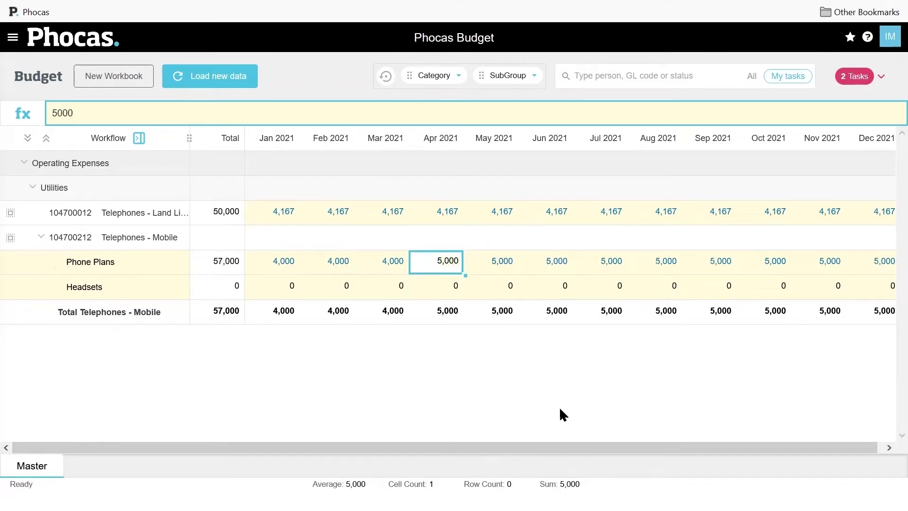
Step: Add the comment "New hires coming on board" to the April 2021 Phone Plans cell
right_click(443, 262)
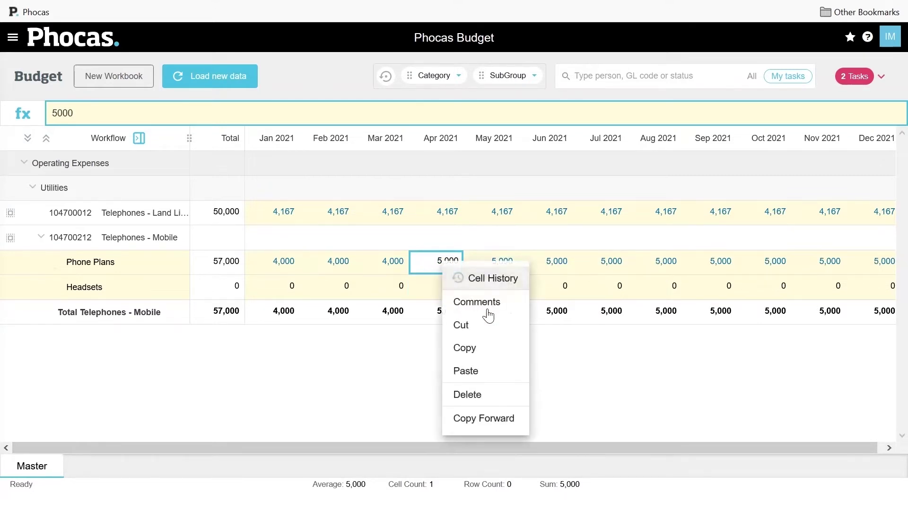
click(490, 307)
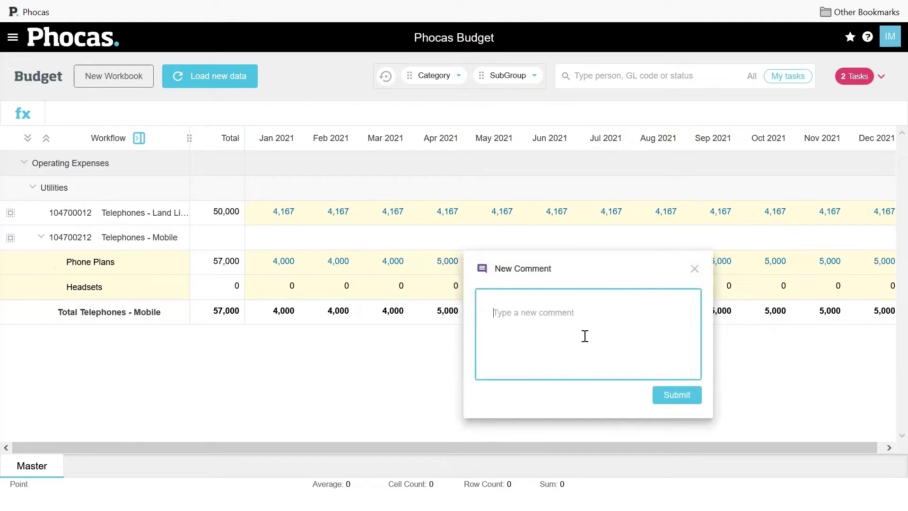
text(New hires coming on board)
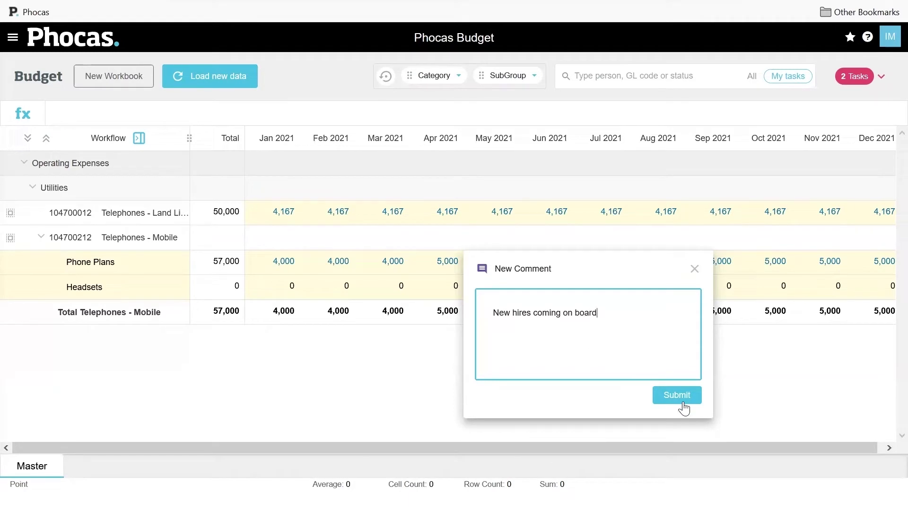
click(678, 395)
click(693, 268)
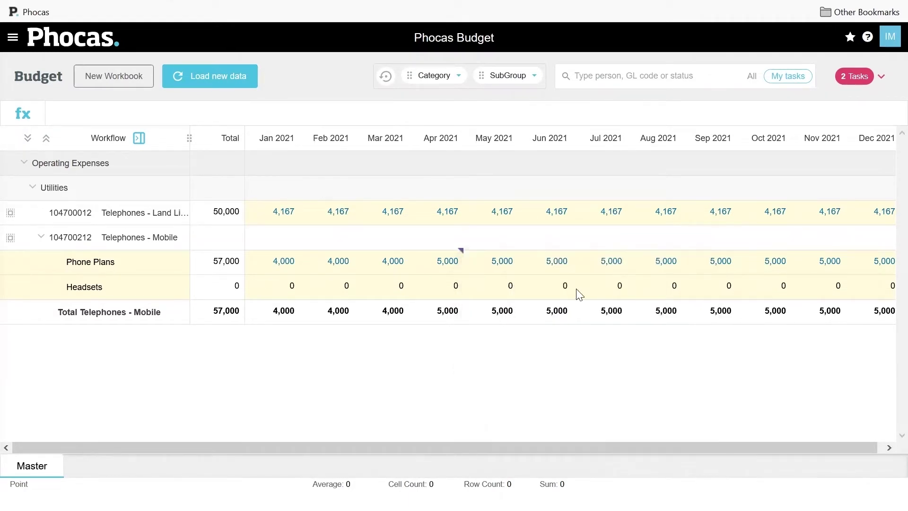
Step: Review the cell history of the April 2021 Phone Plans value and close it
click(446, 260)
right_click(448, 265)
click(477, 277)
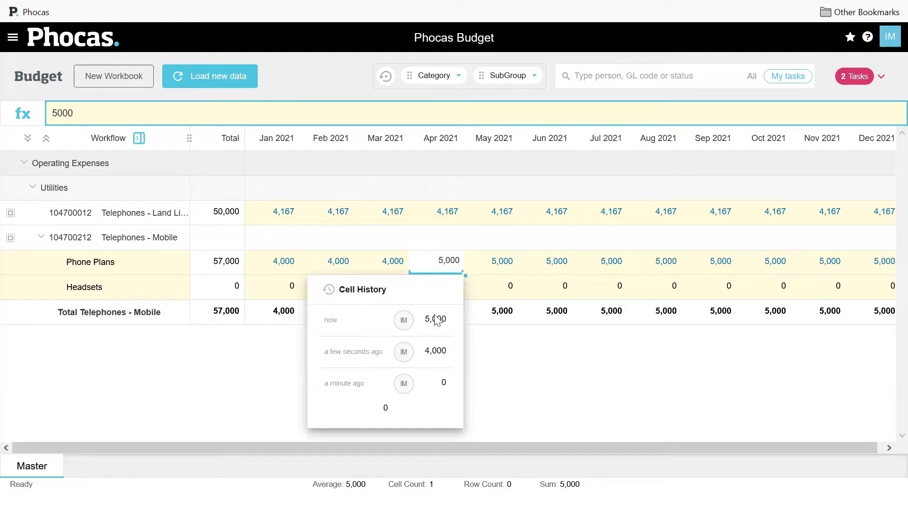
click(532, 368)
Step: Set the Headsets budget for January 2021 to 250 and copy it forward through December 2021
click(275, 287)
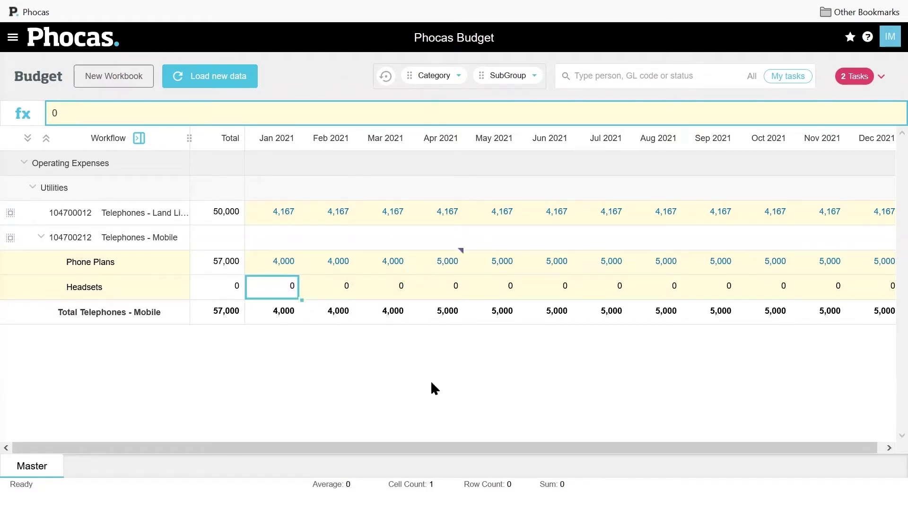
text(250)
key(Return)
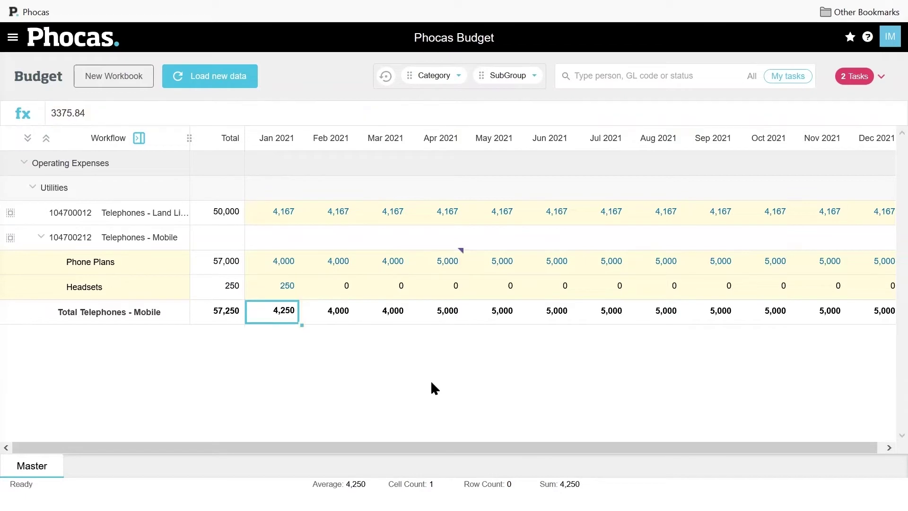
right_click(283, 286)
click(325, 433)
Step: Set the Headsets budget for April 2021 to 1,000 and collapse the Telephones - Mobile account
click(450, 288)
text(1000)
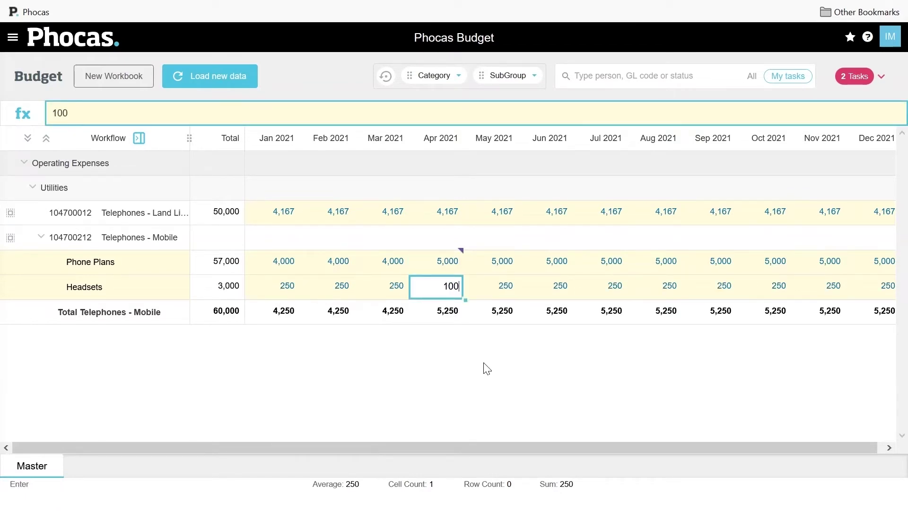
key(Return)
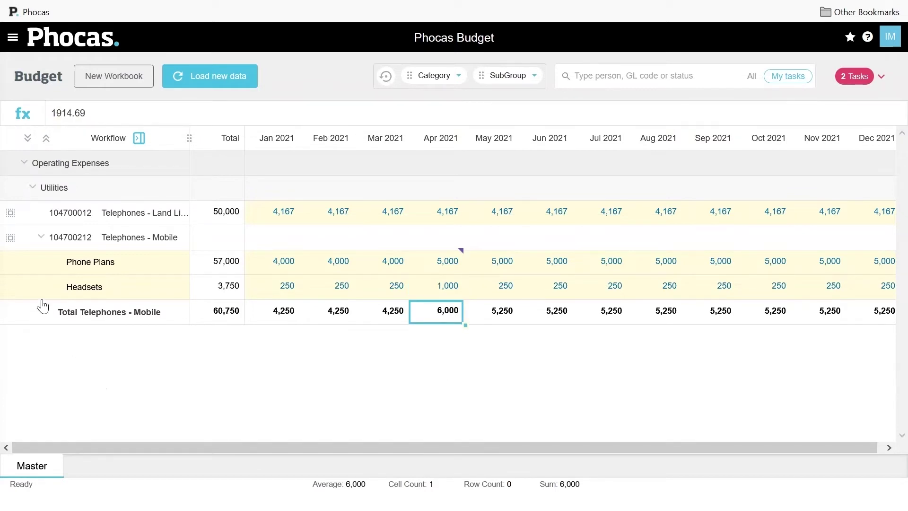
click(42, 237)
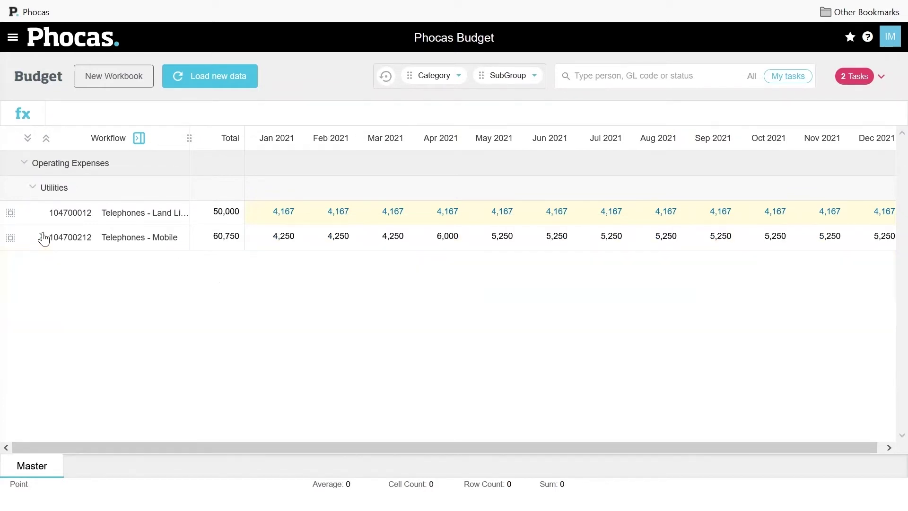
Step: Show the workflow details, submit both Telephones rows to phocas with the comment "All set here", and clear the row selection
click(138, 138)
drag(10, 212, 140, 268)
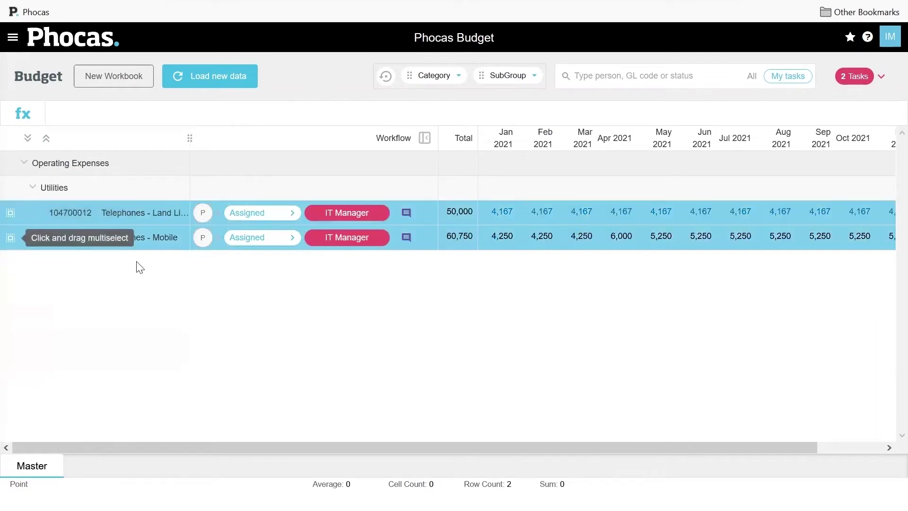
click(283, 212)
click(323, 290)
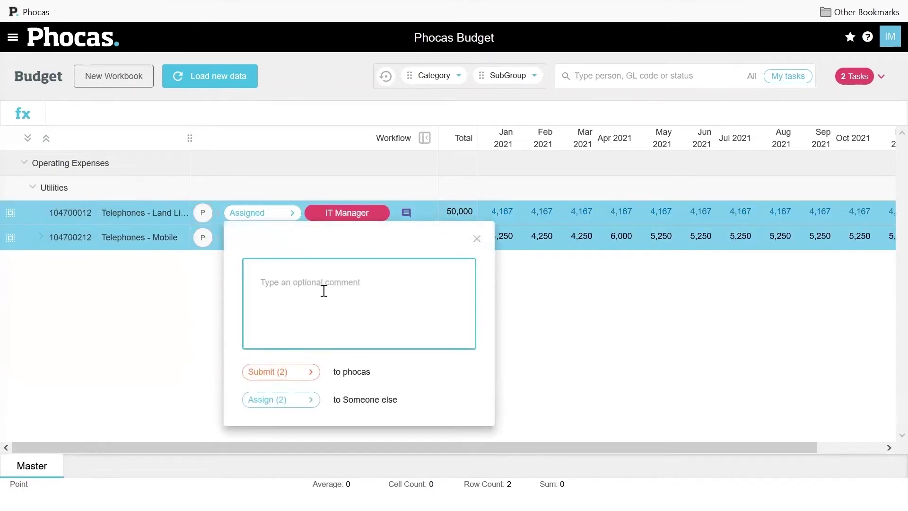
text(All set here)
click(303, 373)
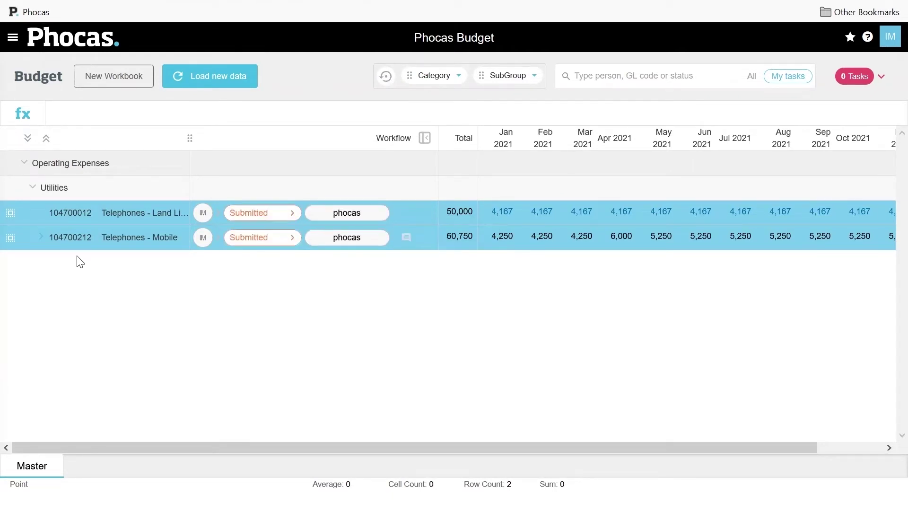
click(28, 222)
click(11, 242)
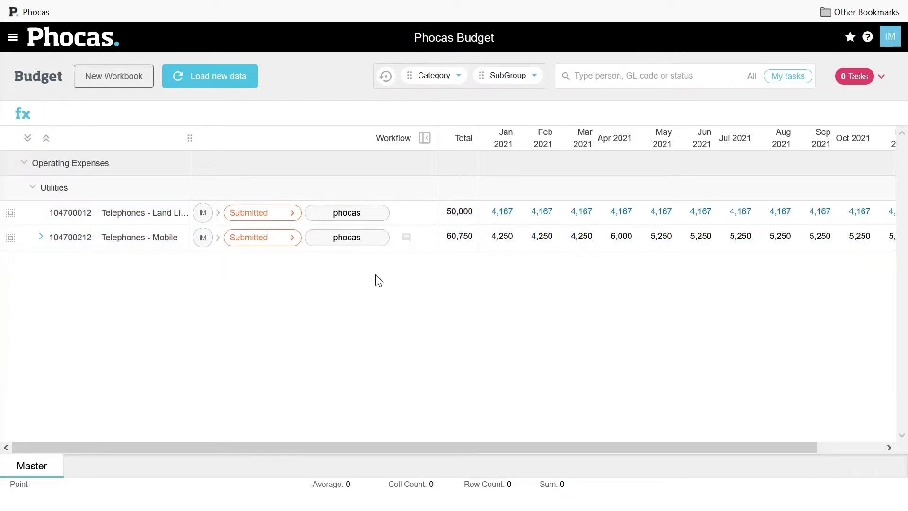
Step: In the phocas user's budget, expand Telephones - Mobile and accept both submitted Telephones rows
click(272, 382)
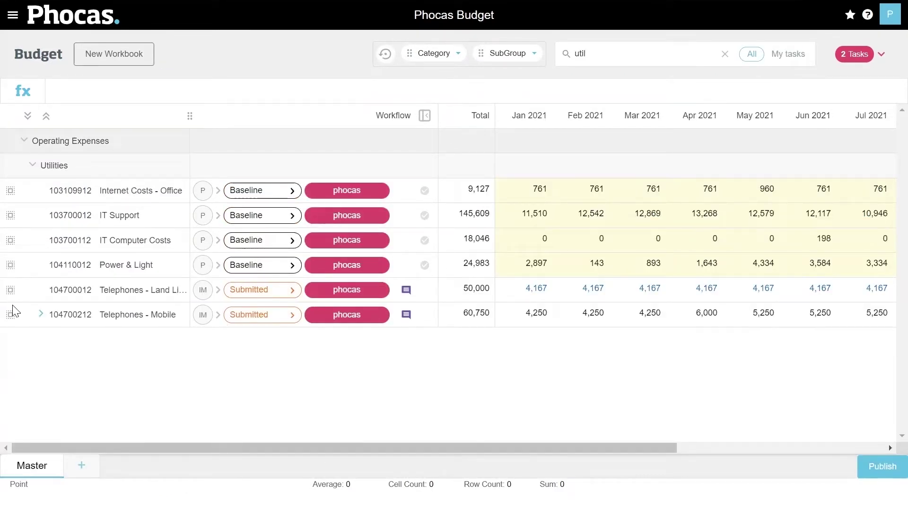
click(41, 314)
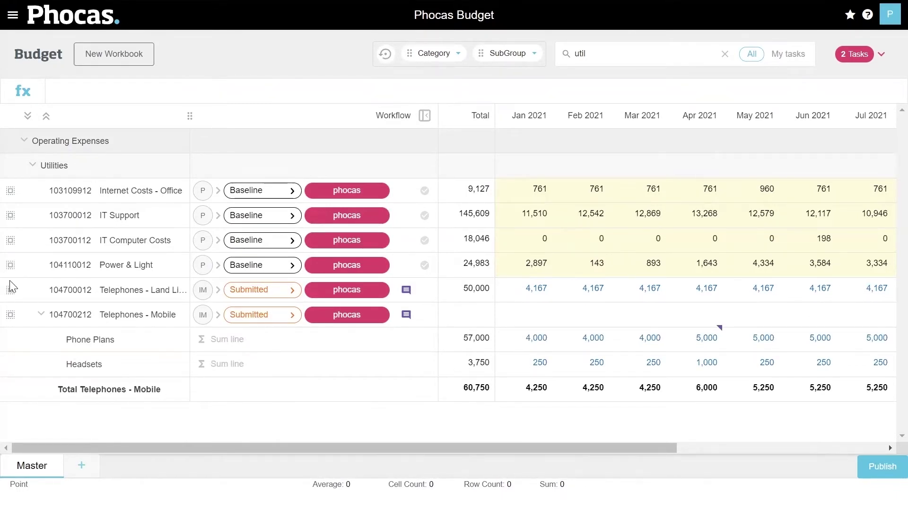
drag(10, 290, 11, 314)
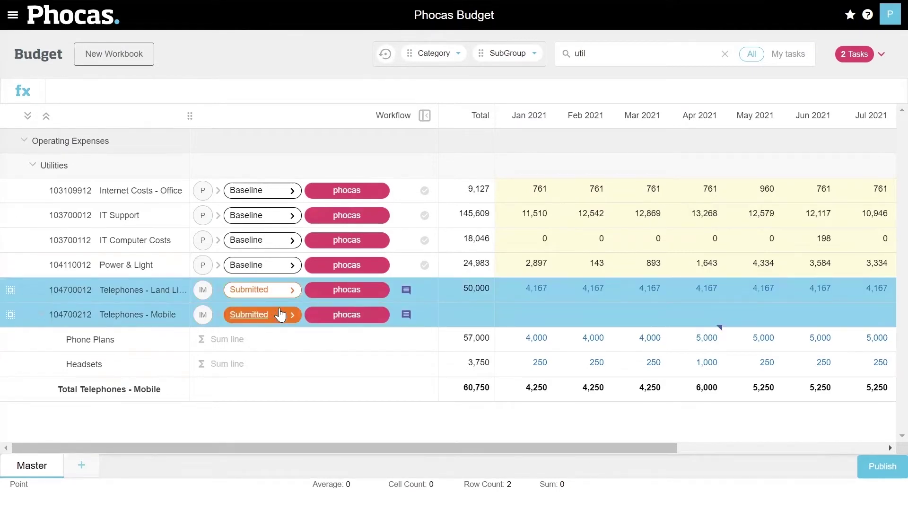
click(286, 289)
click(323, 442)
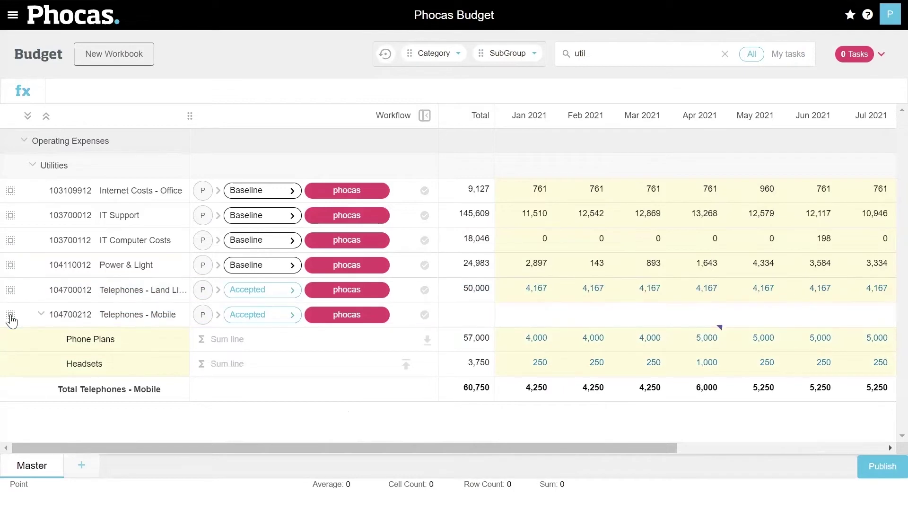
Step: Mark the Telephones - Land Line and Telephones - Mobile rows as complete and clear the row selection
drag(11, 289, 11, 314)
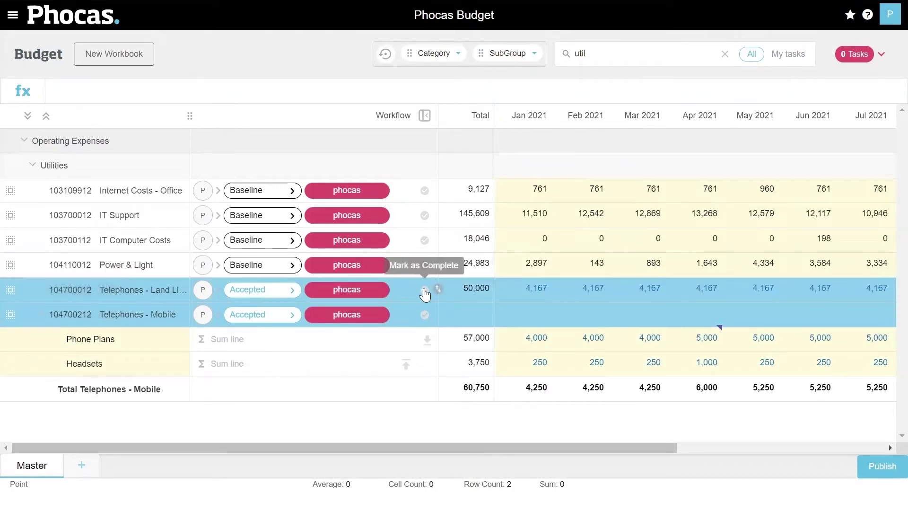
click(425, 290)
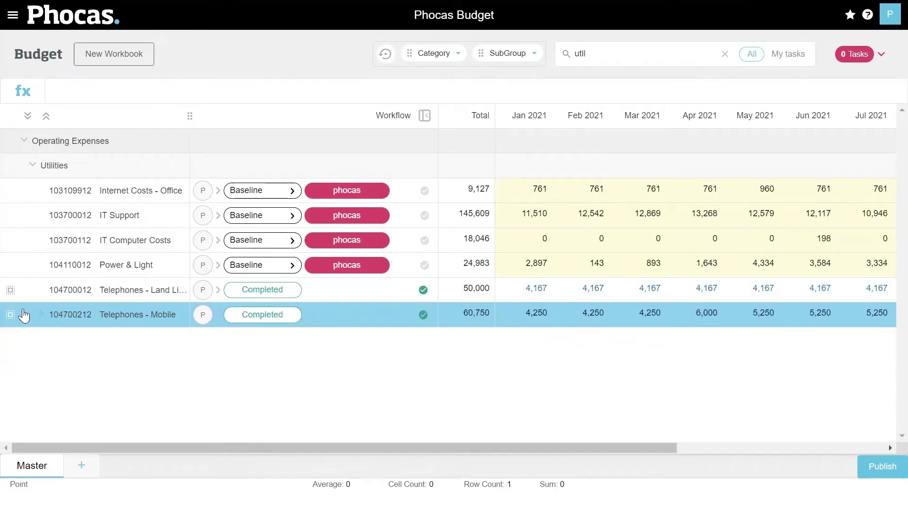
click(10, 315)
Step: View the workflow history of the completed Telephones - Land Line row and close it
right_click(364, 292)
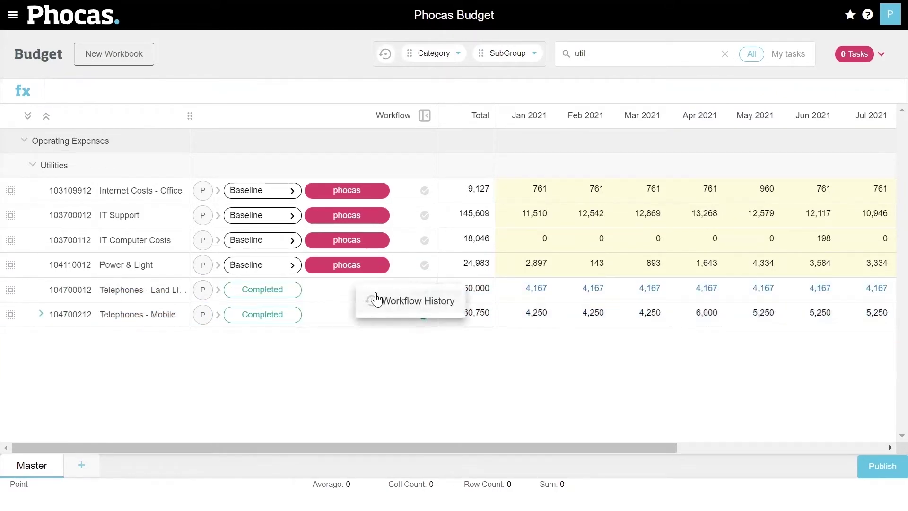
click(399, 308)
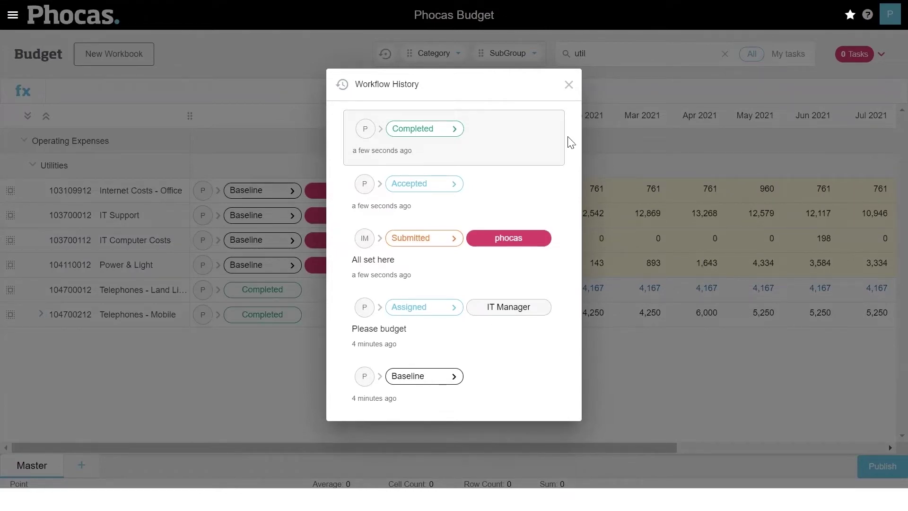
click(569, 85)
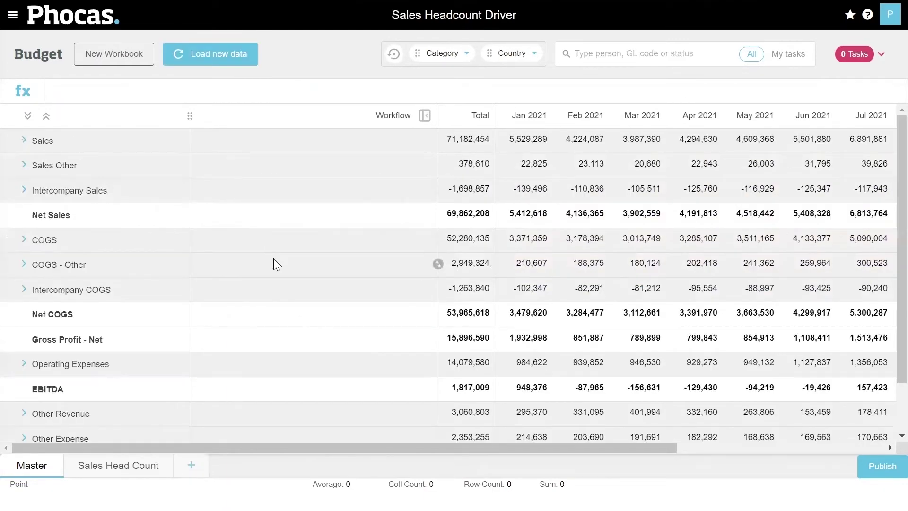
Step: In the Sales Headcount Driver workbook, expand Sales for AUS, and examine the January 2021 Sales head count on the Sales Head Count driver sheet
click(23, 140)
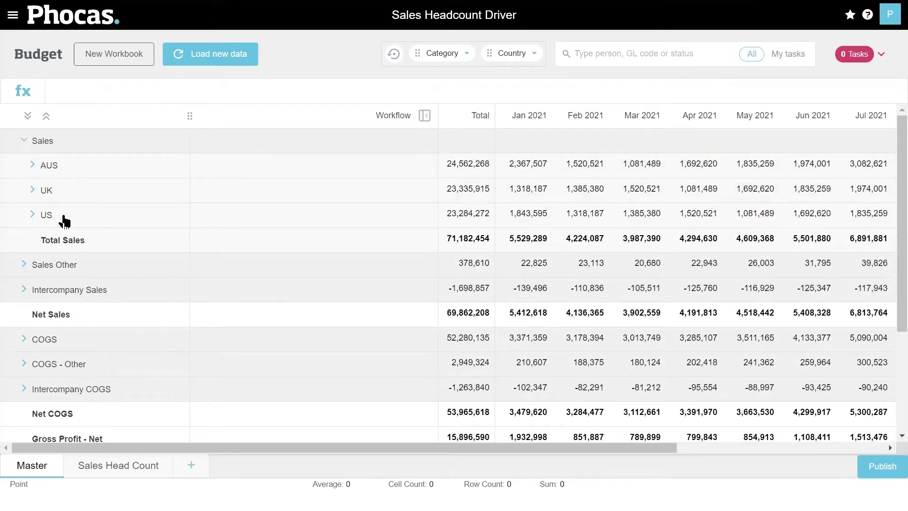
click(32, 164)
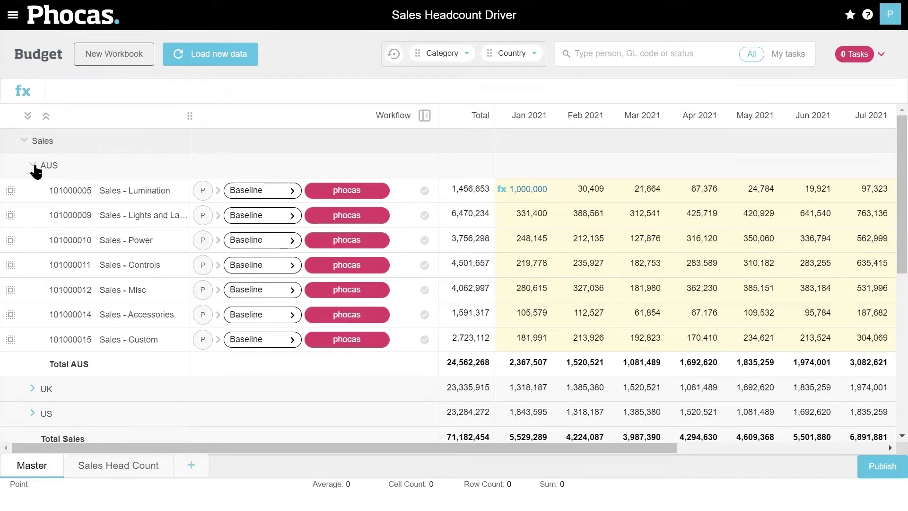
click(116, 468)
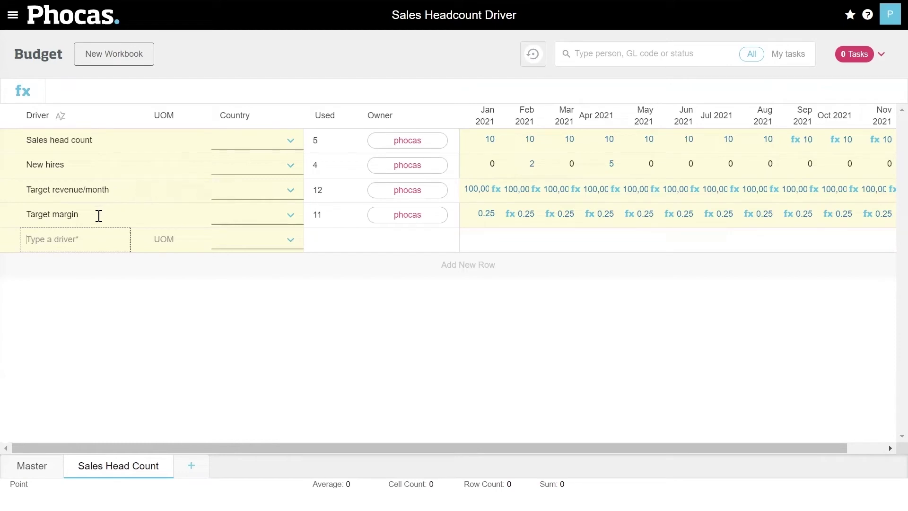
click(490, 138)
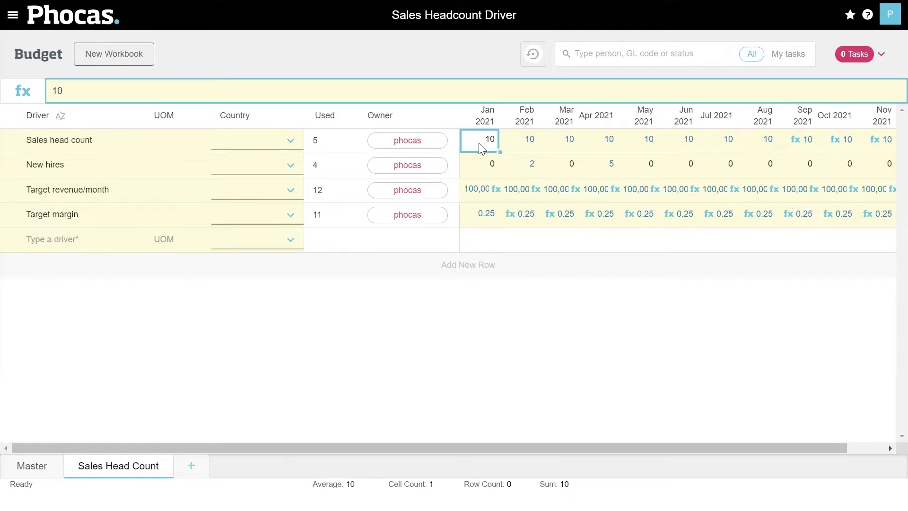
Step: Set the February 2021 Sales head count to the January 2021 head count plus February 2021 New hires, and copy the formula forward through the following months
click(529, 138)
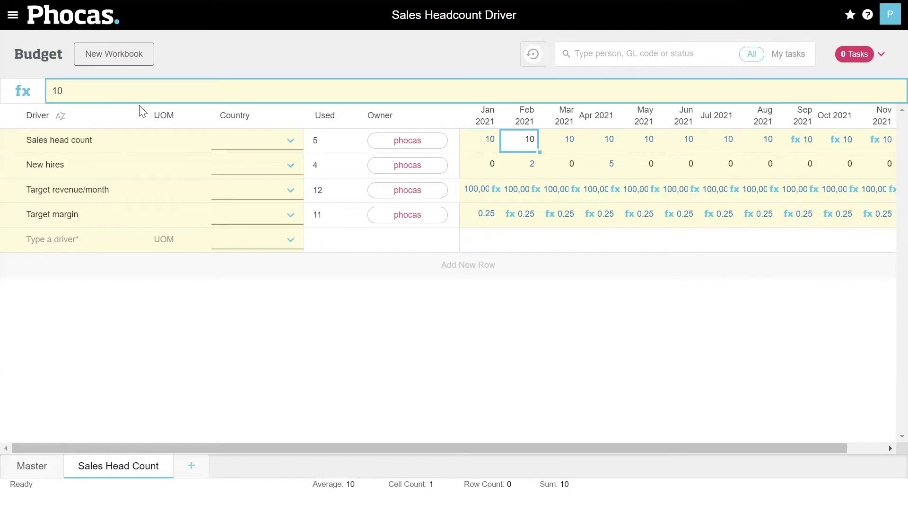
key(BackSpace)
click(484, 140)
click(514, 141)
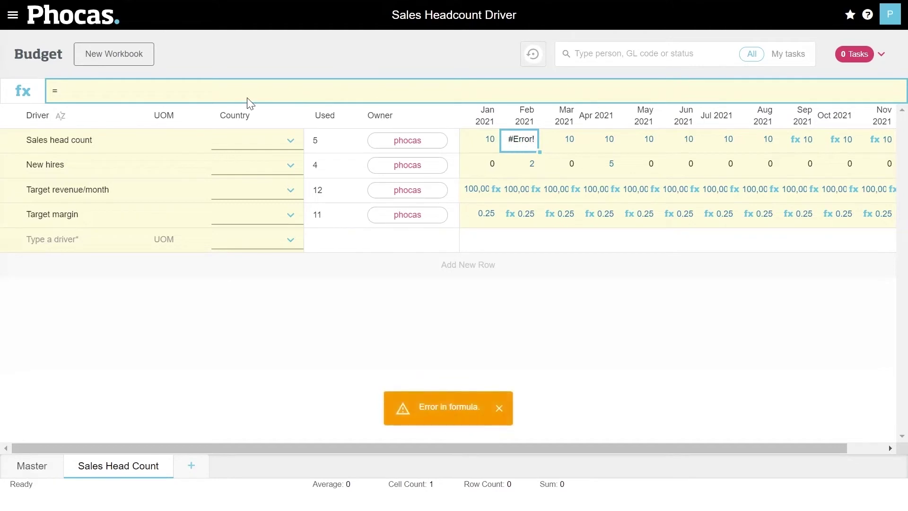
double_click(524, 142)
click(487, 144)
text(+)
click(530, 165)
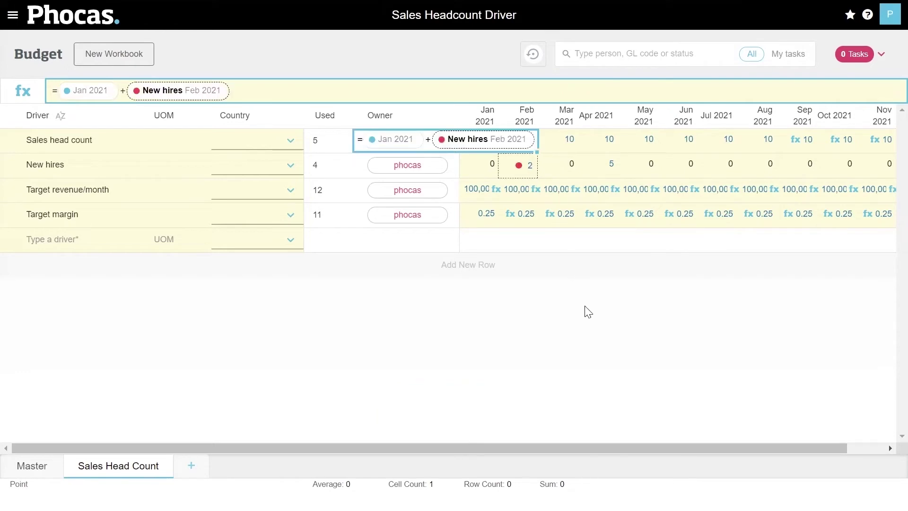
key(Return)
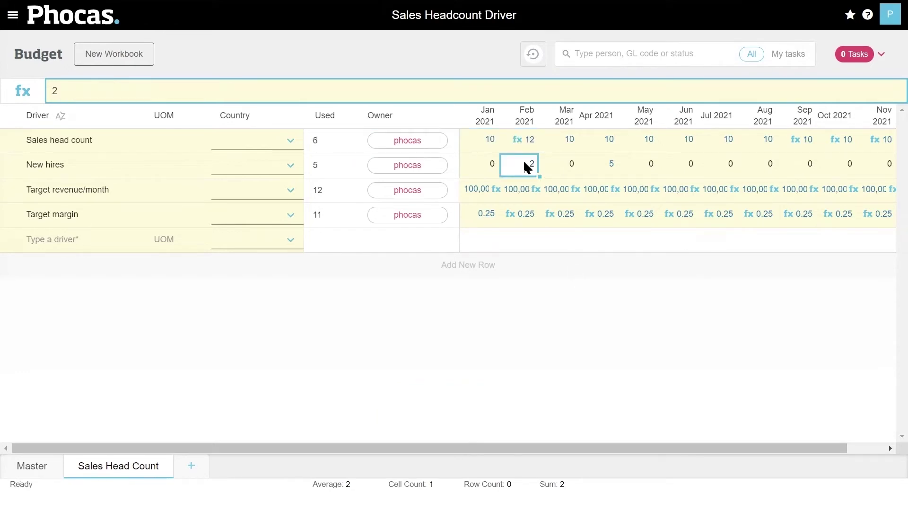
right_click(522, 138)
click(560, 291)
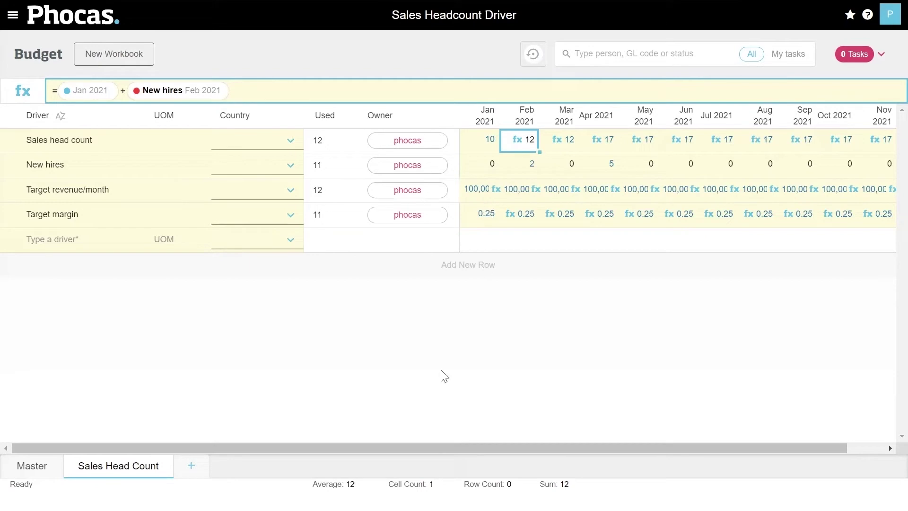
Step: Return to the Master sheet, collapse AUS and Sales, and look at COGS by country before collapsing it again
click(30, 466)
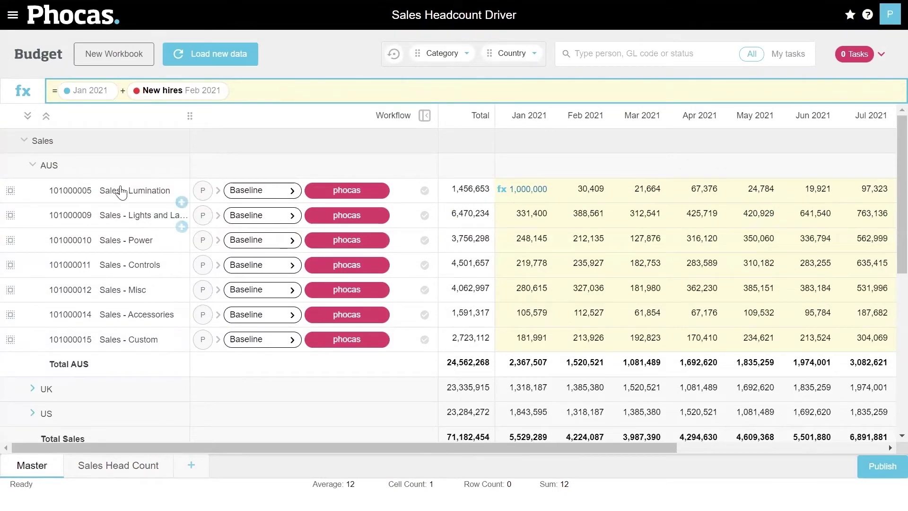
click(283, 145)
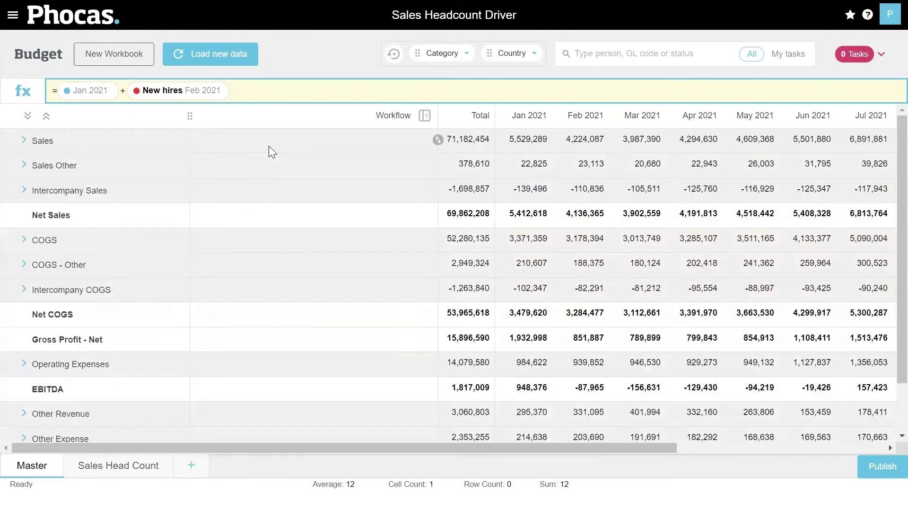
click(23, 140)
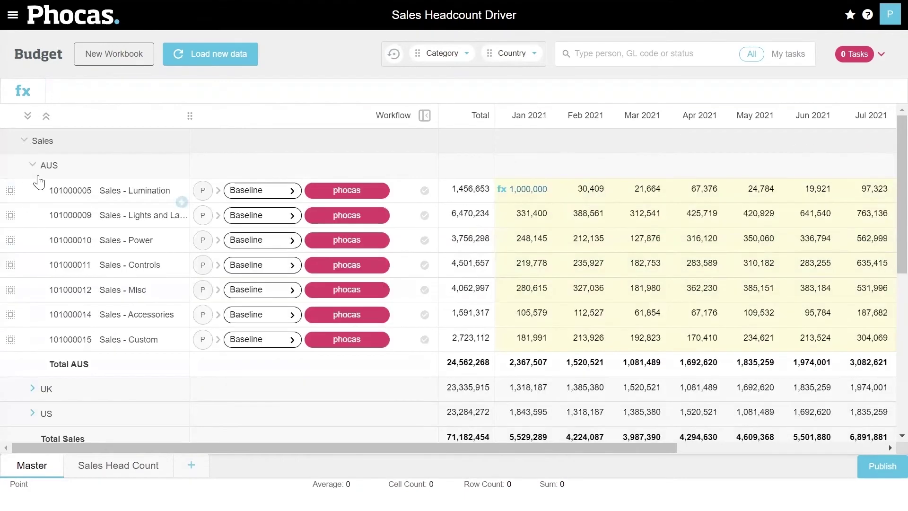
click(33, 165)
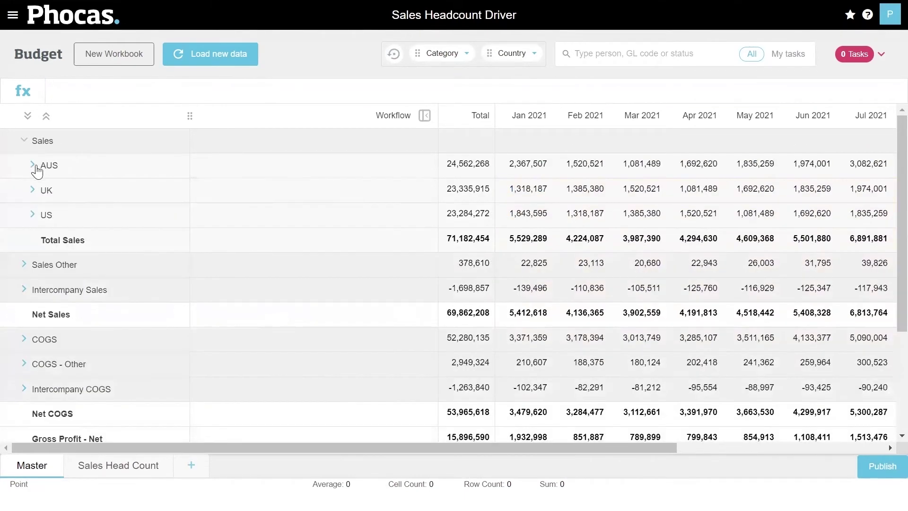
click(24, 141)
click(24, 240)
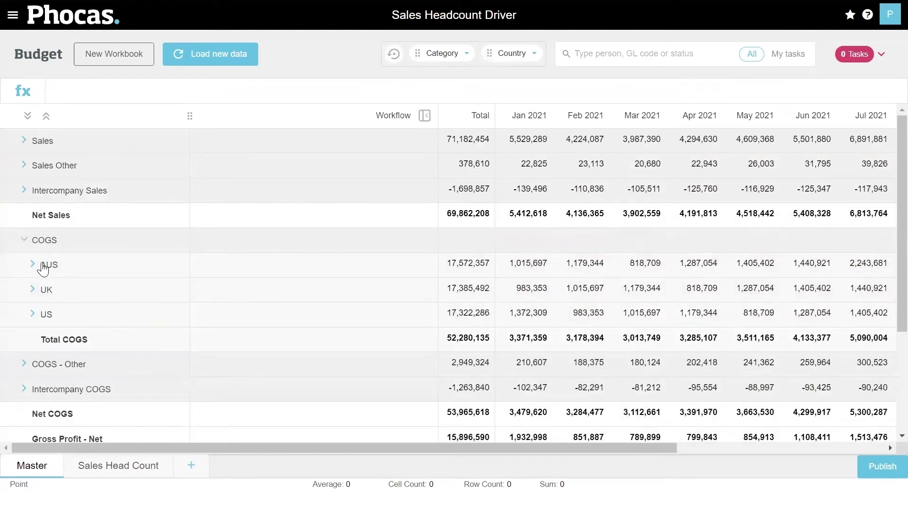
click(24, 240)
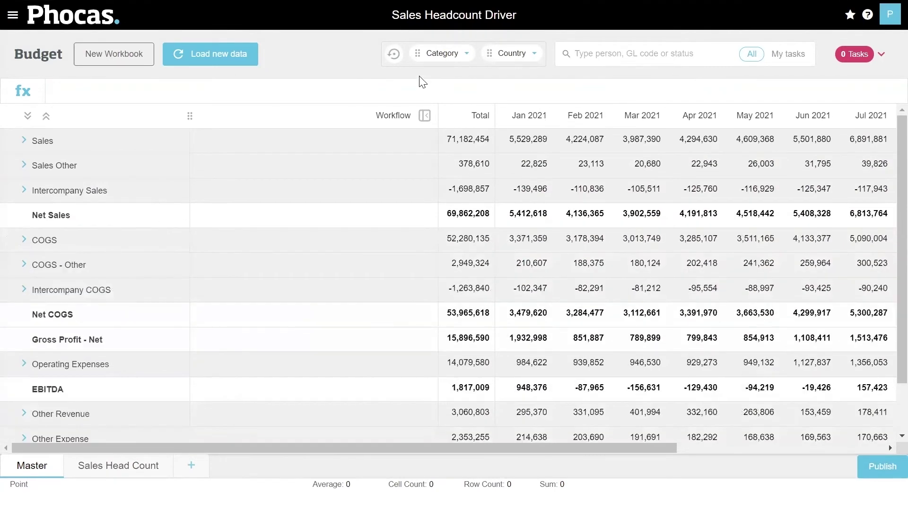
Step: Group the Master sheet by Country ahead of Category and show the January 2021 Sales - Lumination formula under AUS Sales
drag(491, 56, 405, 81)
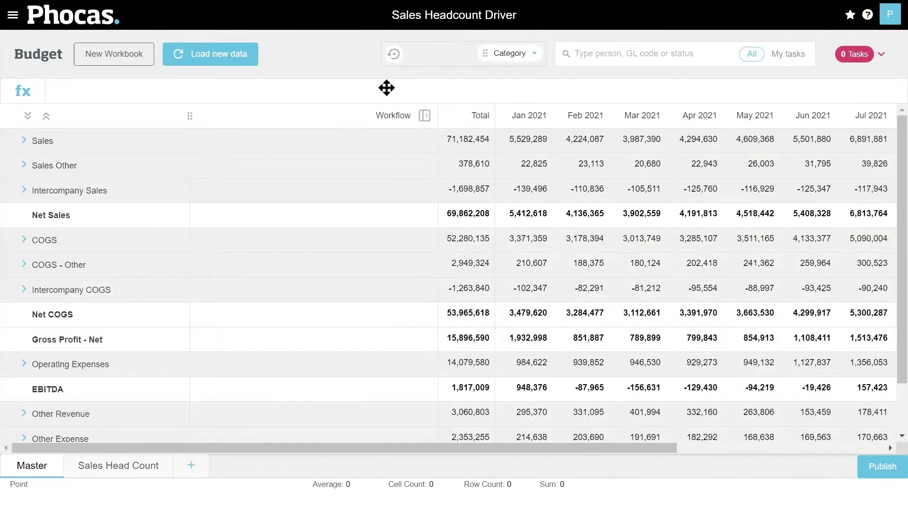
drag(330, 100, 463, 66)
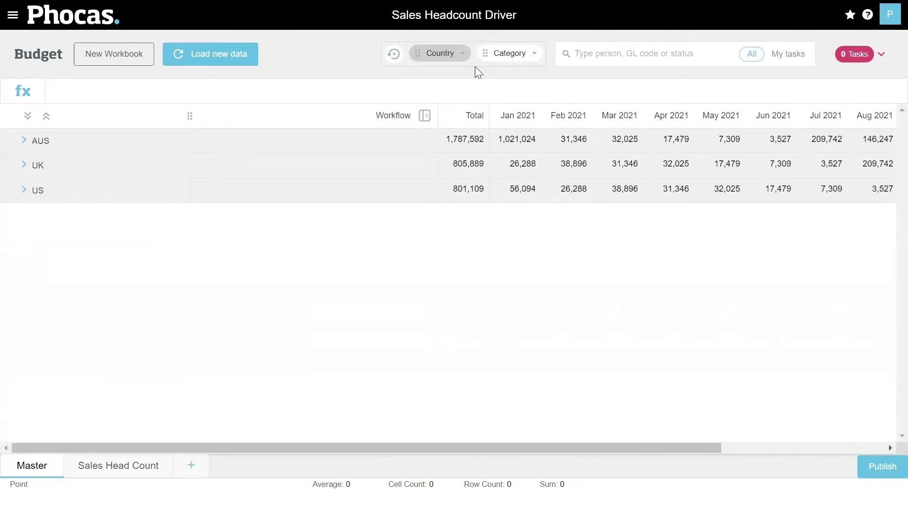
click(24, 140)
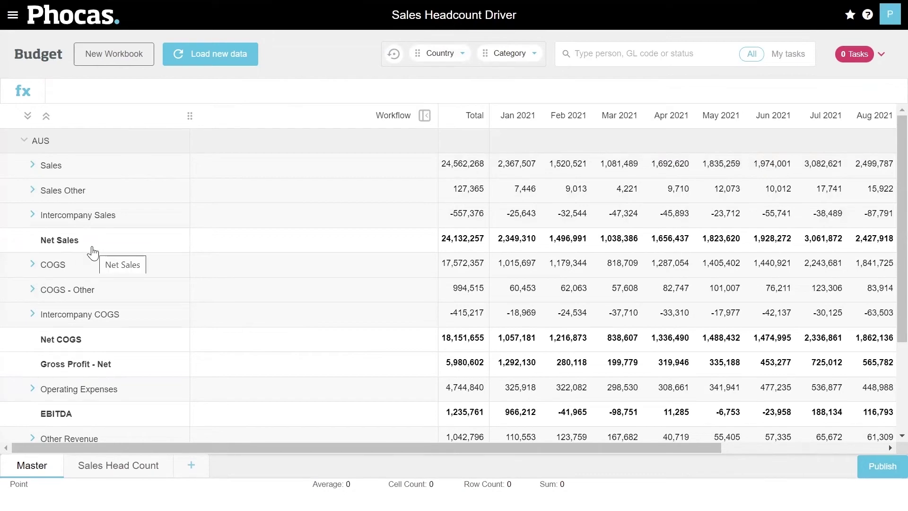
click(33, 165)
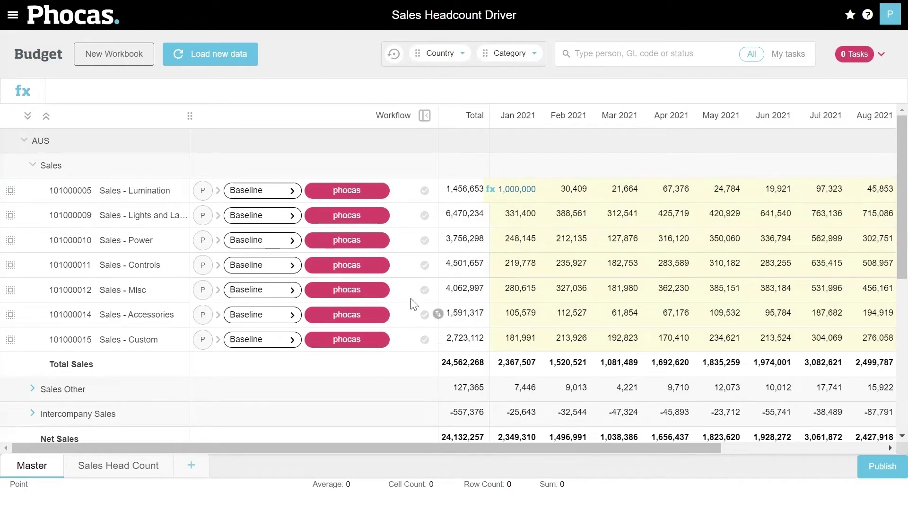
click(519, 189)
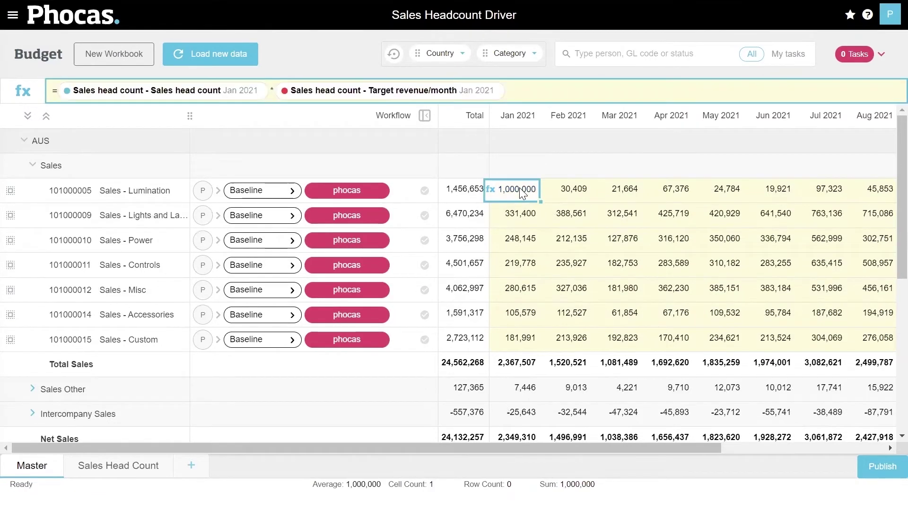
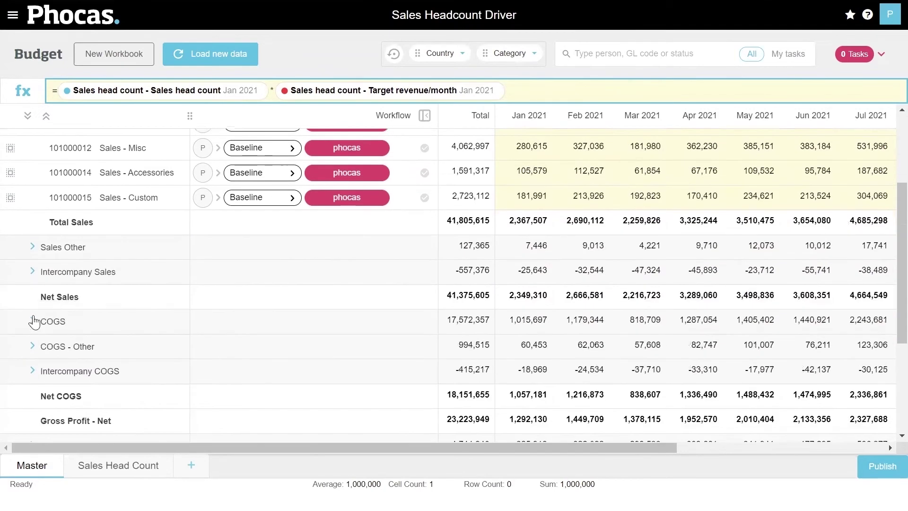
Step: Expand COGS under AUS and clear the January 2021 value of COGS - Lumination
click(33, 320)
scroll(418, 297, down, 1)
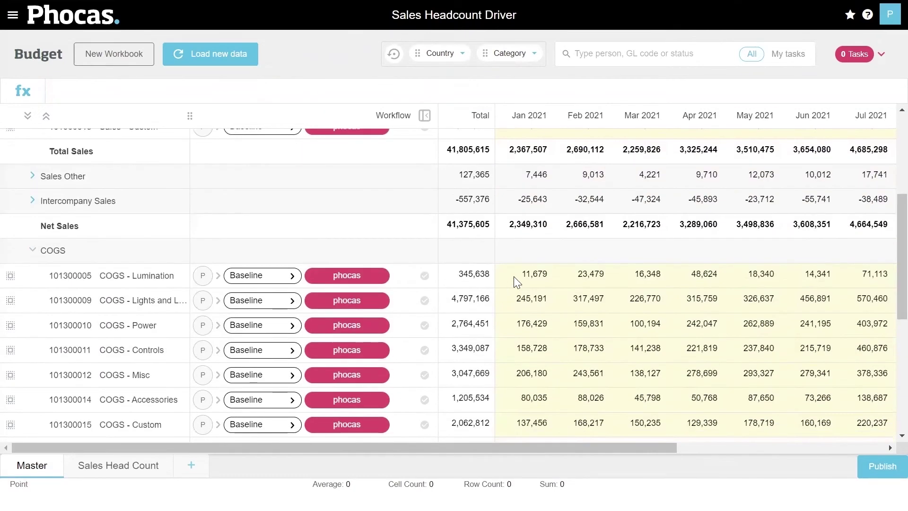
click(515, 276)
key(Delete)
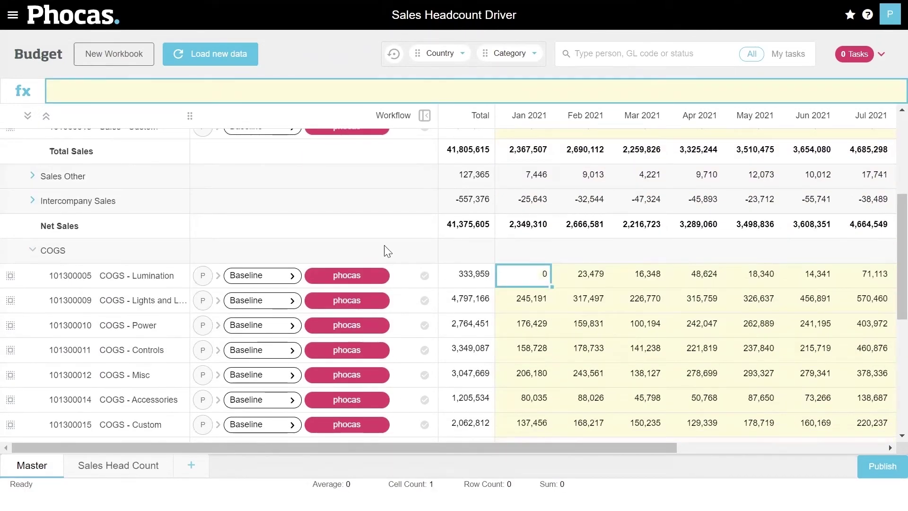
Step: Set January 2021 COGS - Lumination to (1 - Target margin Jan 2021) * Sales - Lumination Jan 2021, and copy the formula forward through the following months
click(270, 89)
text(=(1-)
click(130, 469)
click(481, 215)
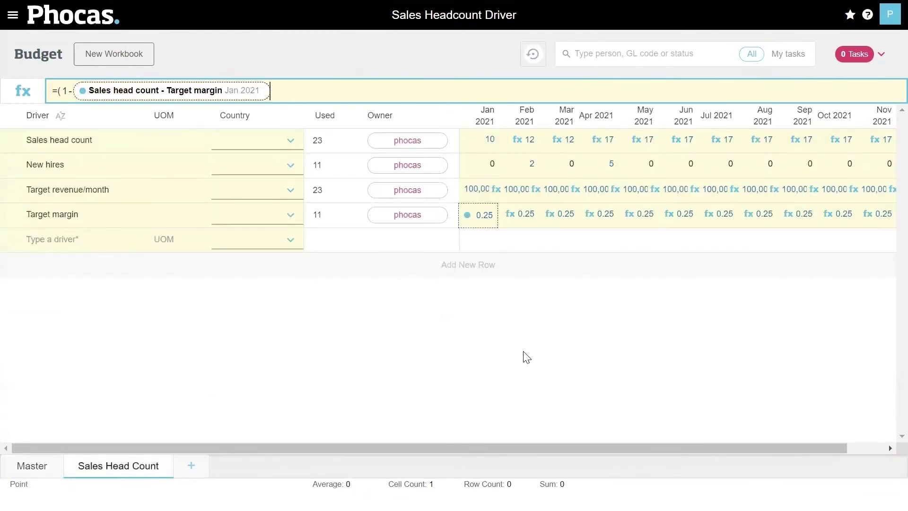
text()*)
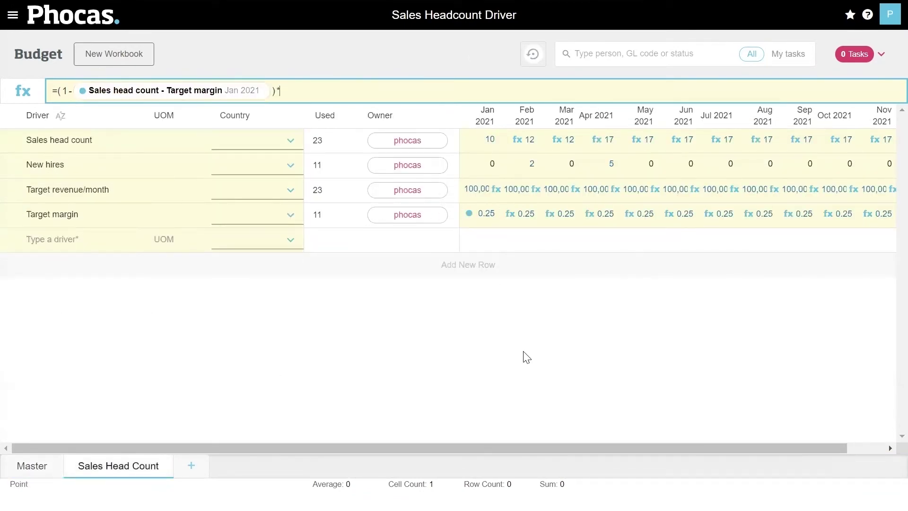
click(34, 465)
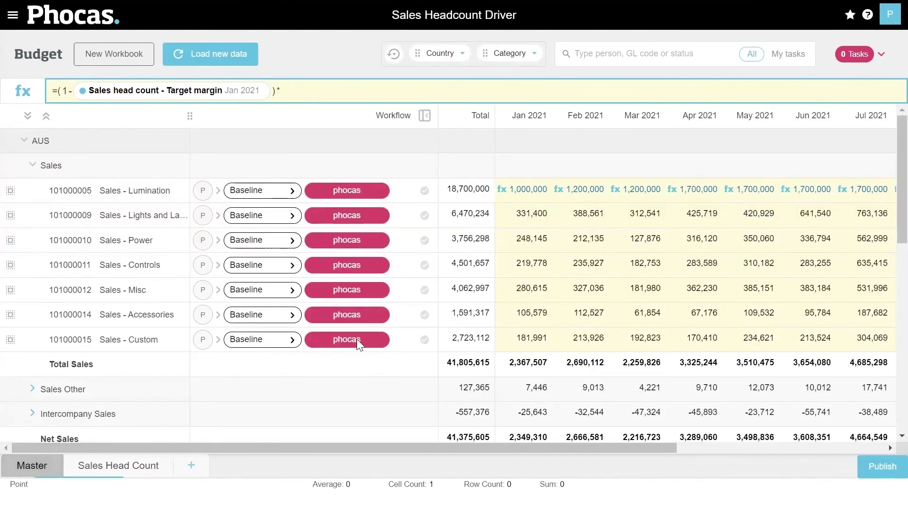
click(524, 194)
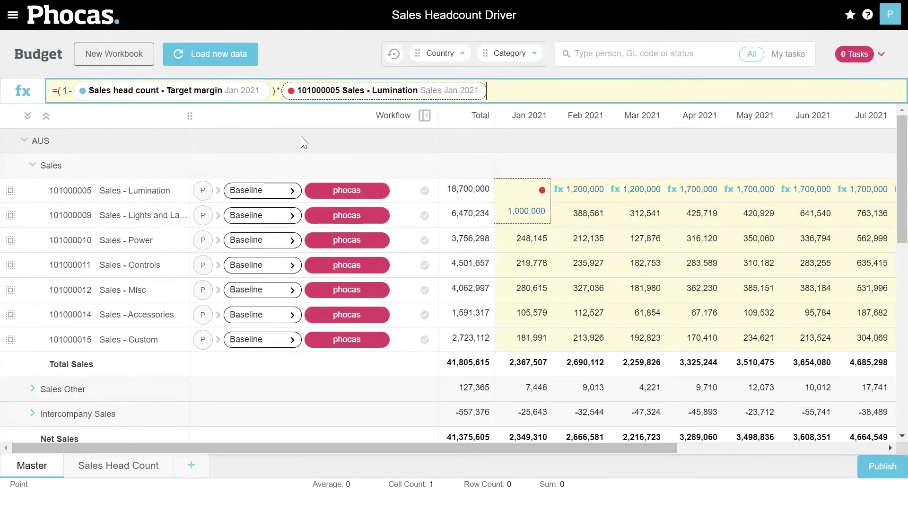
key(Return)
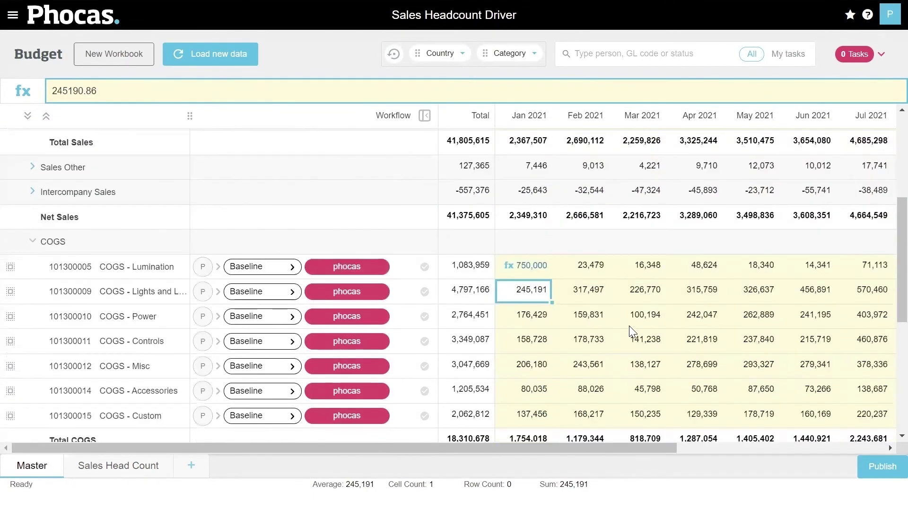
right_click(530, 266)
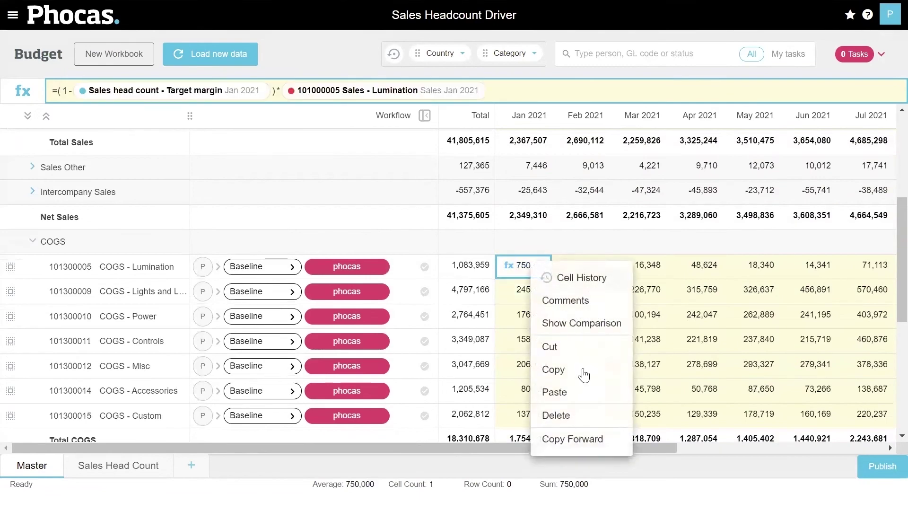
click(591, 438)
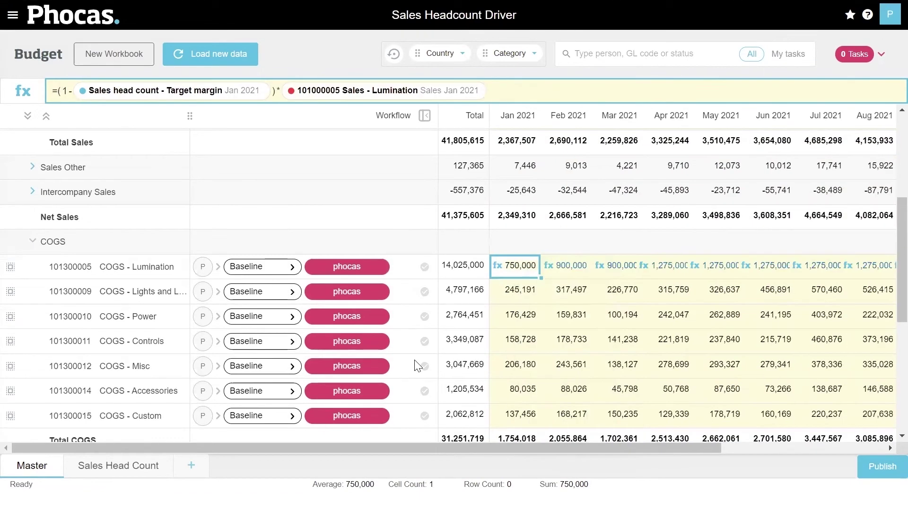
Step: On the Sales Head Count sheet, set January 2021 Target revenue/month to 115000 and Target margin to .27, and return to the Master sheet
click(141, 467)
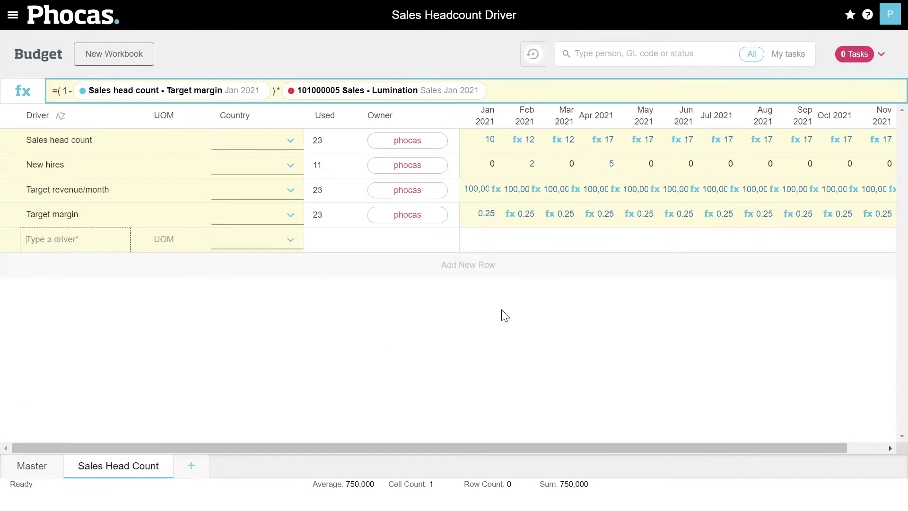
click(471, 190)
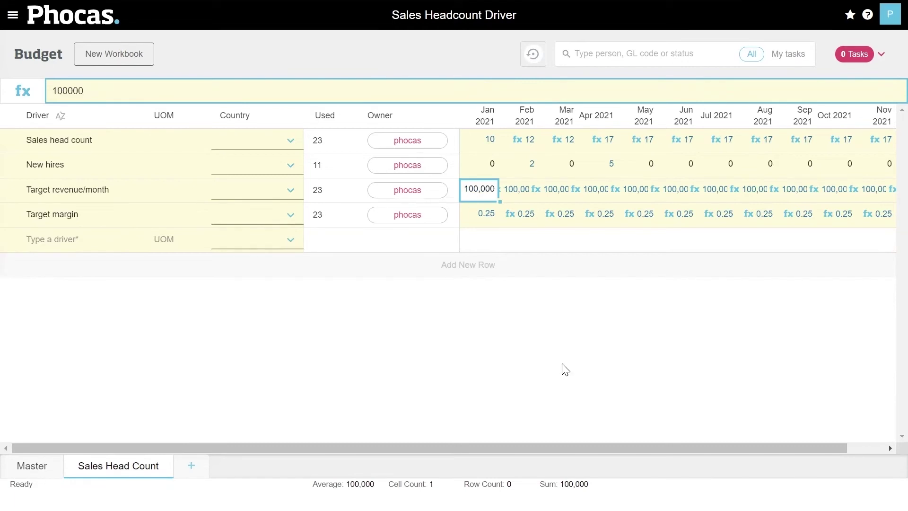
text(115000)
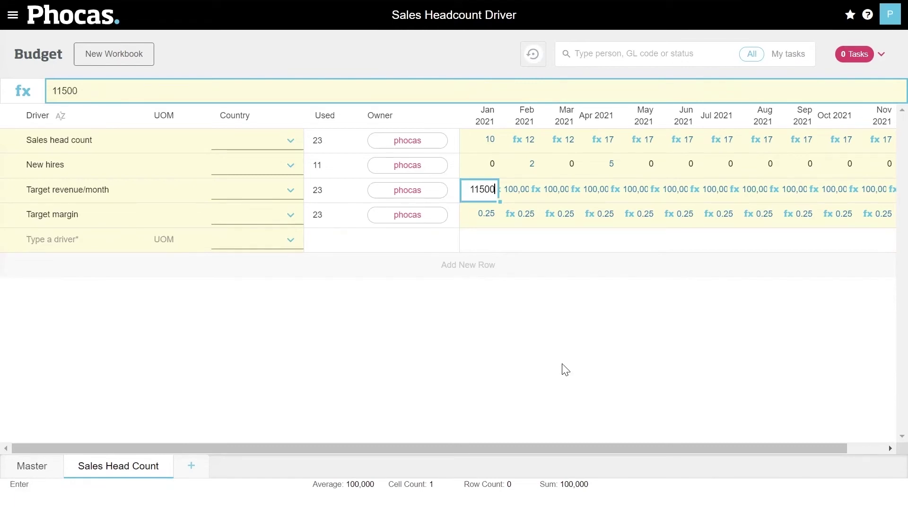
key(Return)
key(BackSpace)
text(.27)
key(Return)
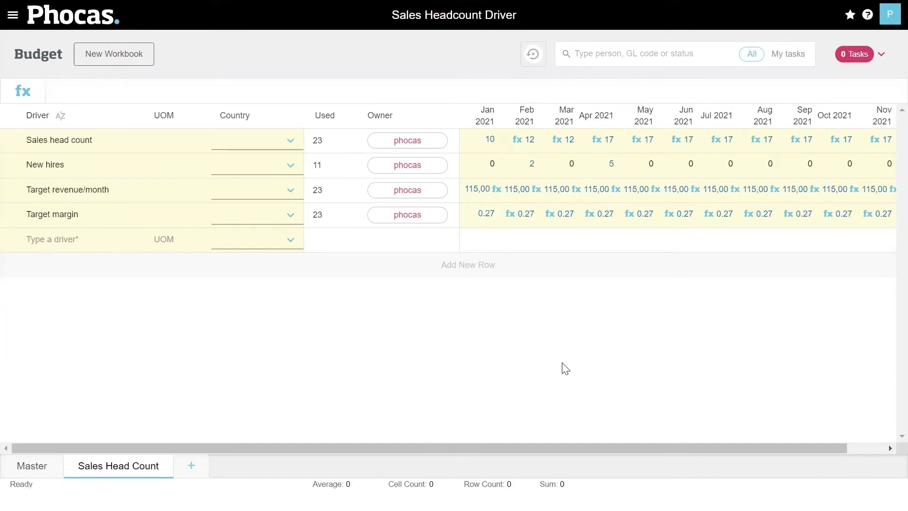
click(32, 467)
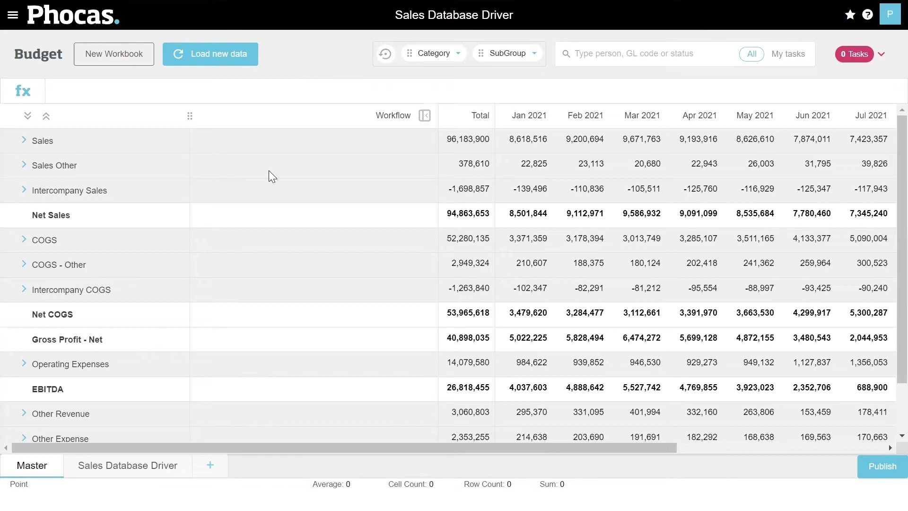
Step: On the Sales Database Driver sheet, expand the first sales rep and spread a total of 250000 evenly across the A Lumination row
click(139, 466)
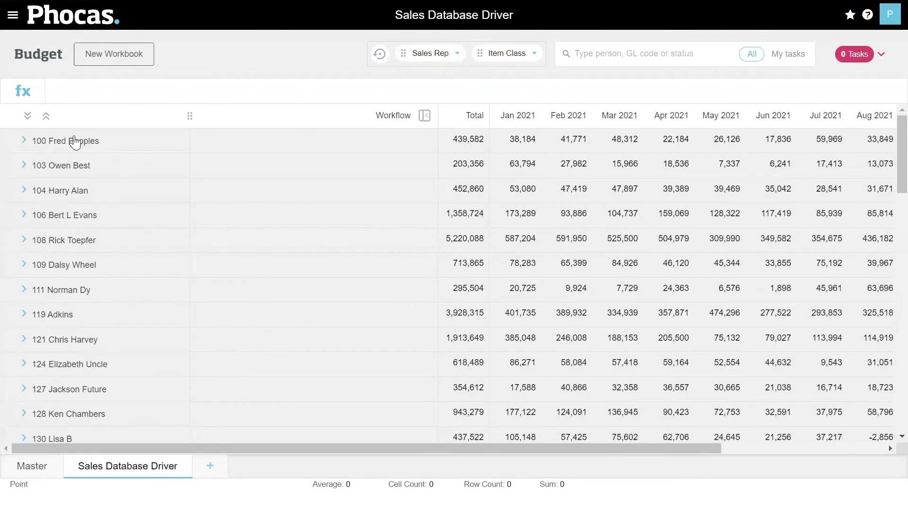
click(24, 140)
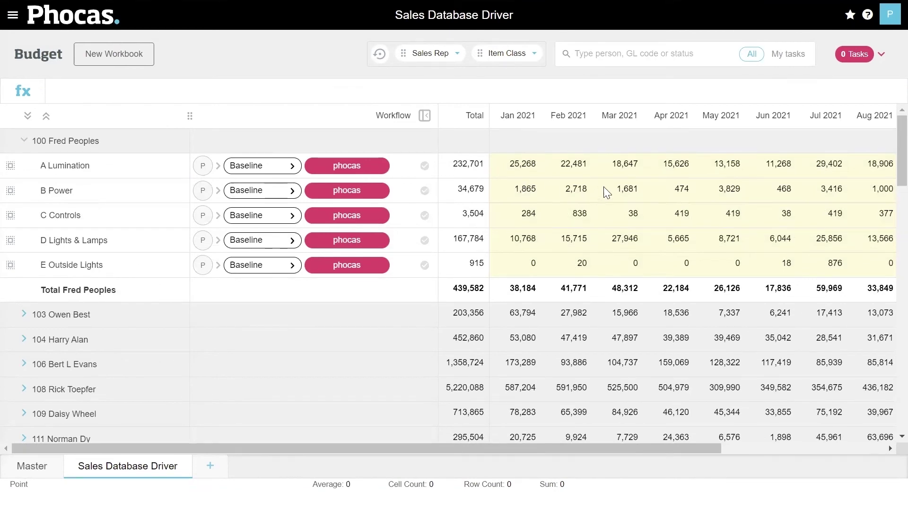
right_click(465, 160)
click(511, 268)
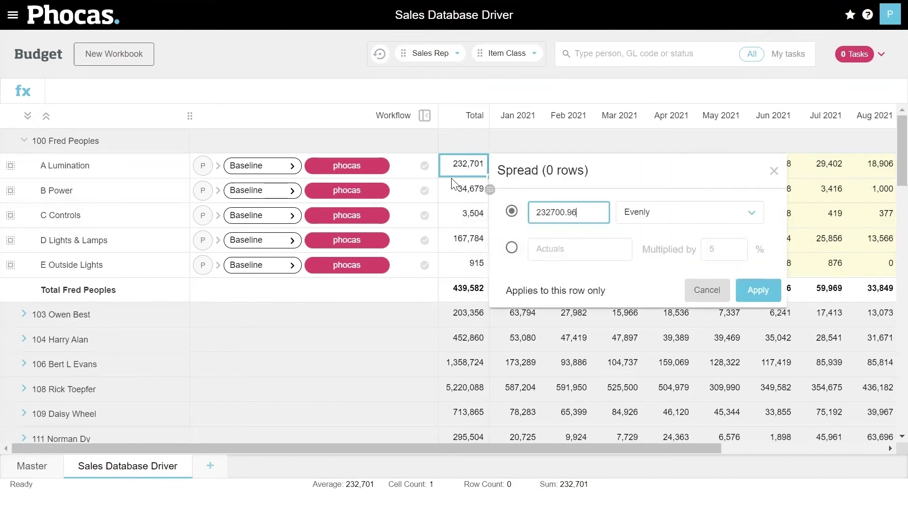
drag(584, 211, 503, 196)
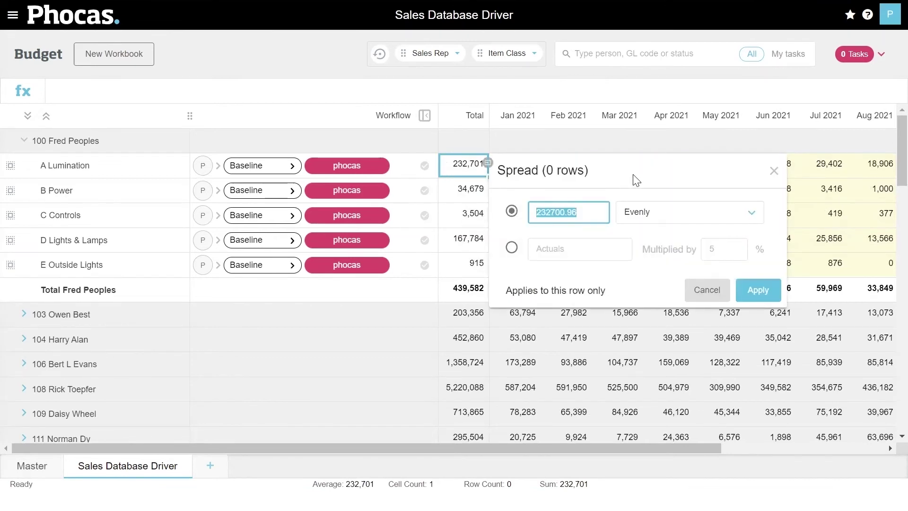
text(250000)
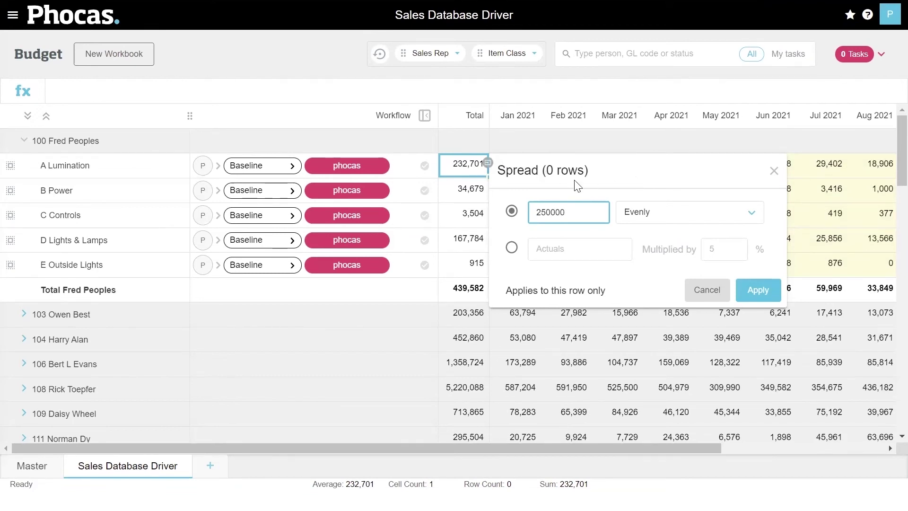
click(753, 302)
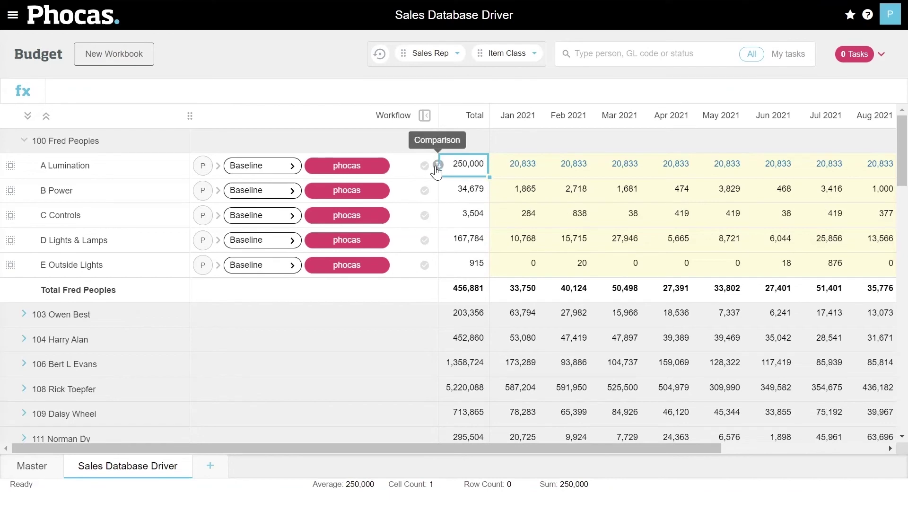
Step: Show the comparison with Actuals for the first rep's A Lumination row and spread a total of 99999999 evenly across its months
click(436, 167)
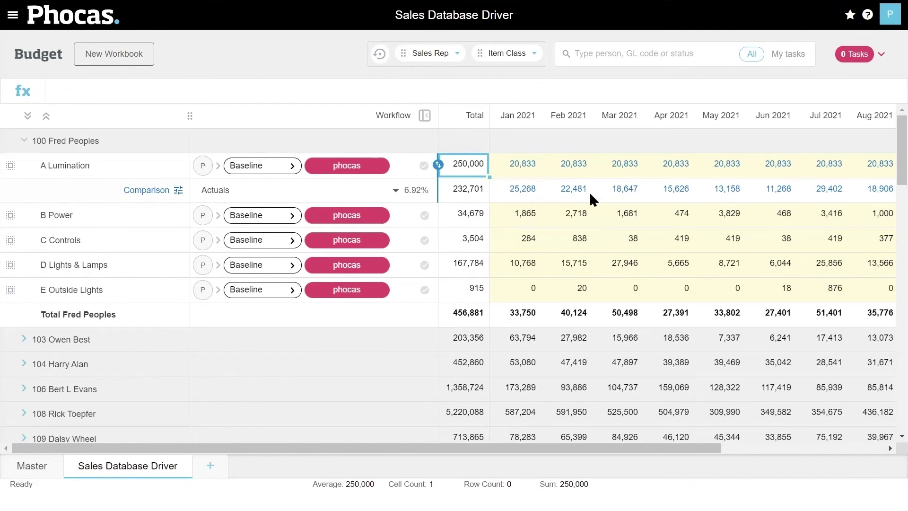
right_click(471, 167)
click(502, 267)
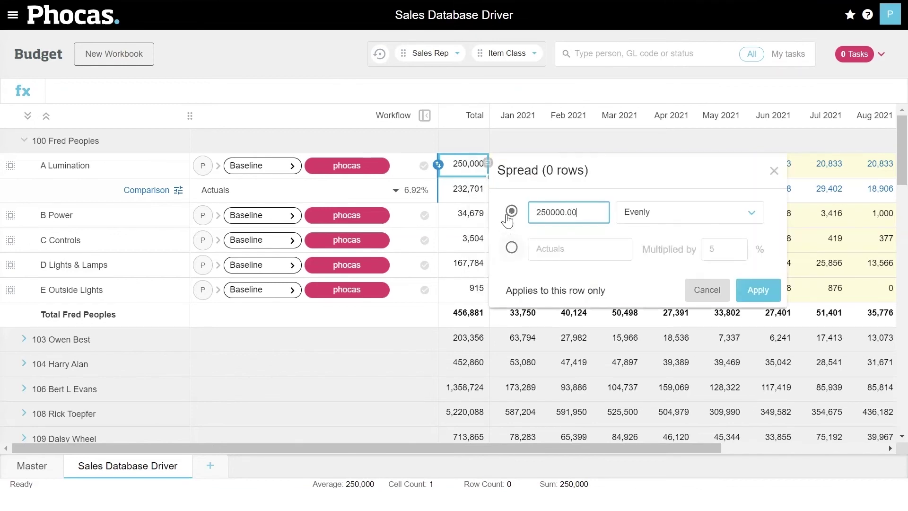
drag(584, 214, 533, 195)
text(99999999)
click(755, 290)
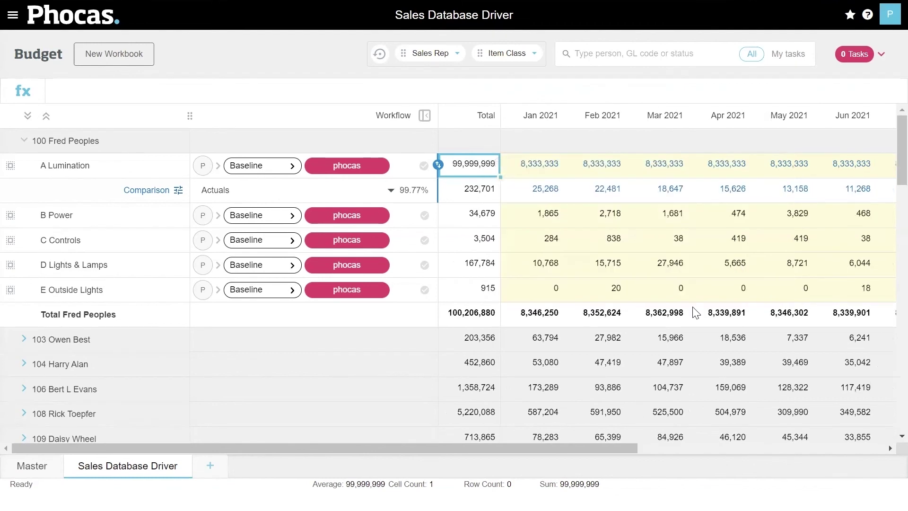
Step: Return to the Master sheet and expand Sales and Sales - Product to examine the budget figures
click(42, 468)
click(23, 139)
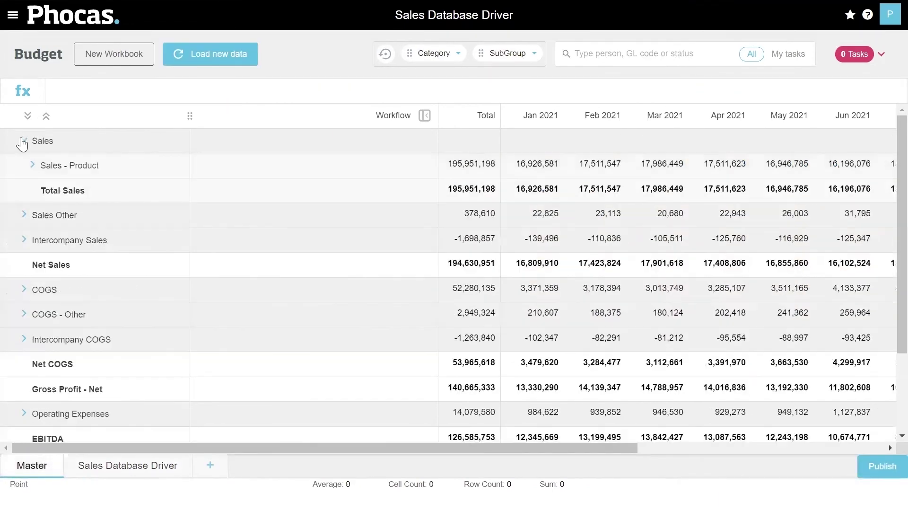
click(31, 165)
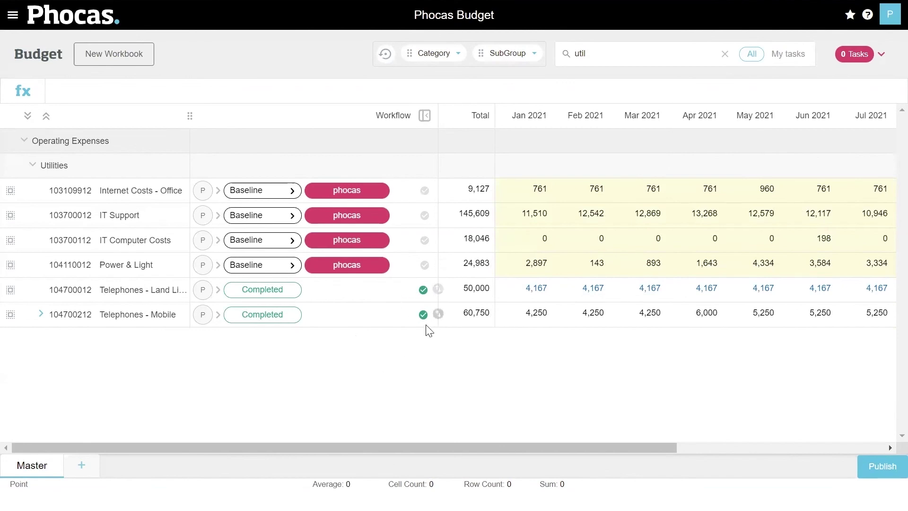
Step: Open the publish options for the Phocas Budget master worksheet and review the available budget streams
click(882, 466)
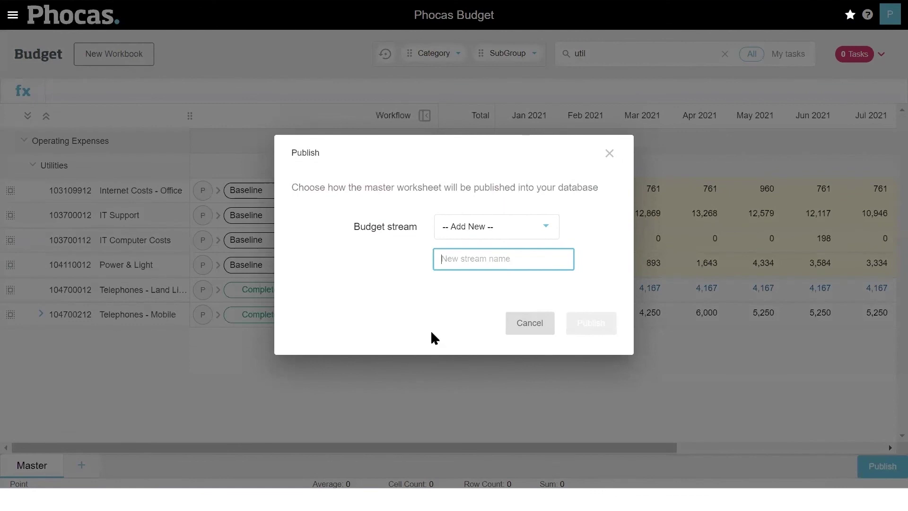
click(542, 235)
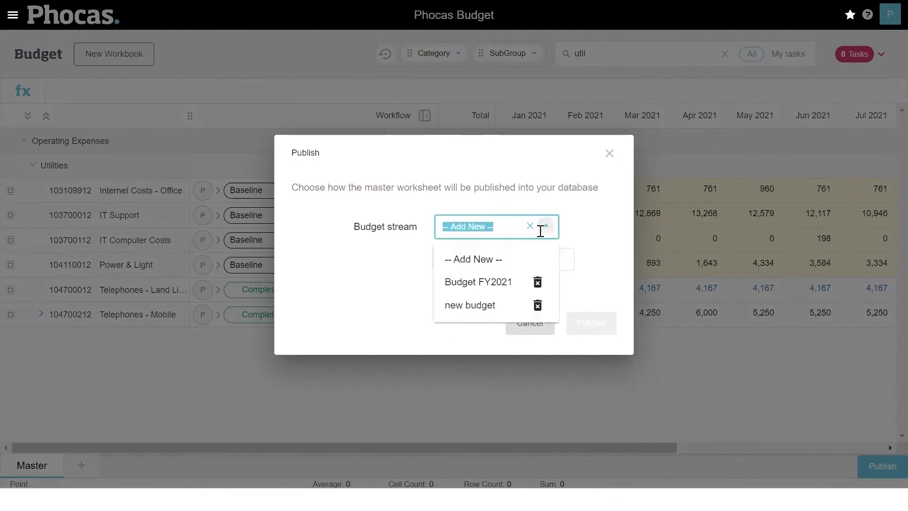
click(386, 299)
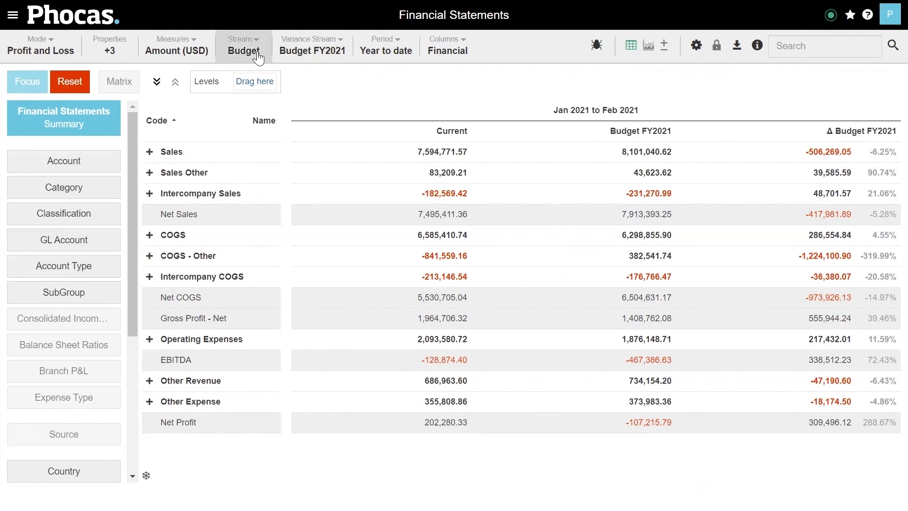
Step: Set the variance stream of the Profit and Loss financial statement to new budget
click(302, 52)
click(324, 94)
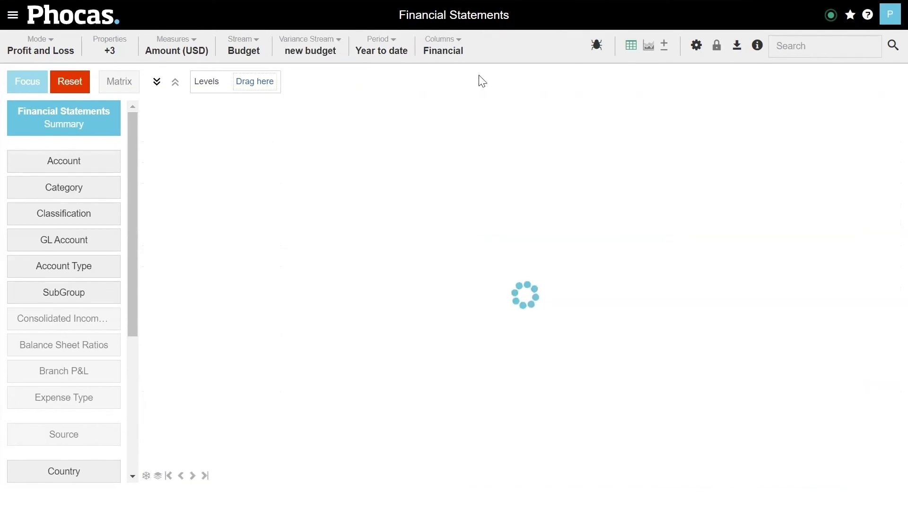